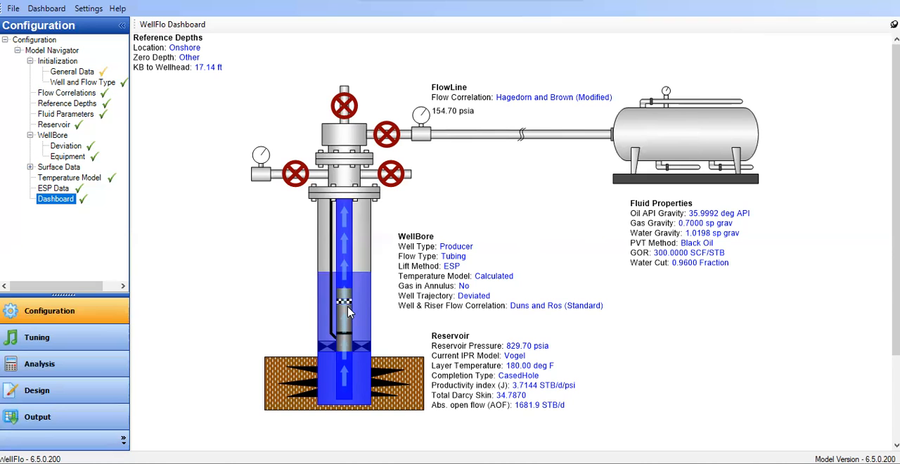
Review the Well and Flow Type, Flow Correlations, Reference Depths and Fluid Parameters pages of the well configuration
click(74, 84)
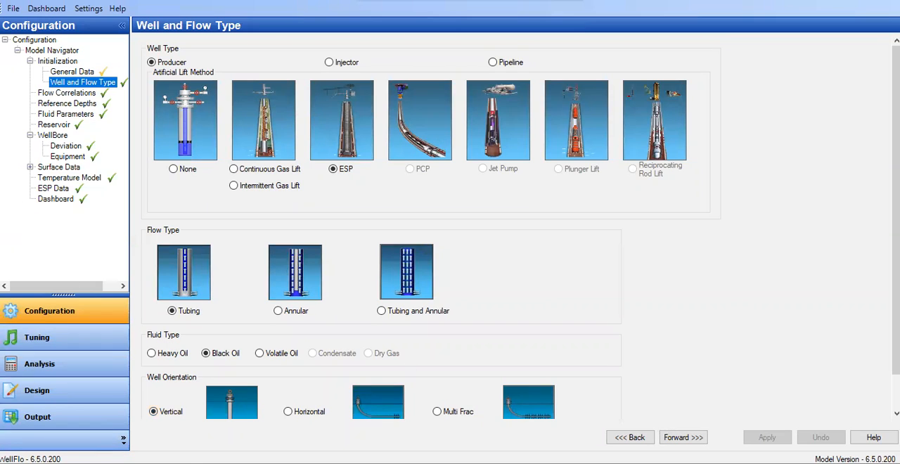
click(680, 437)
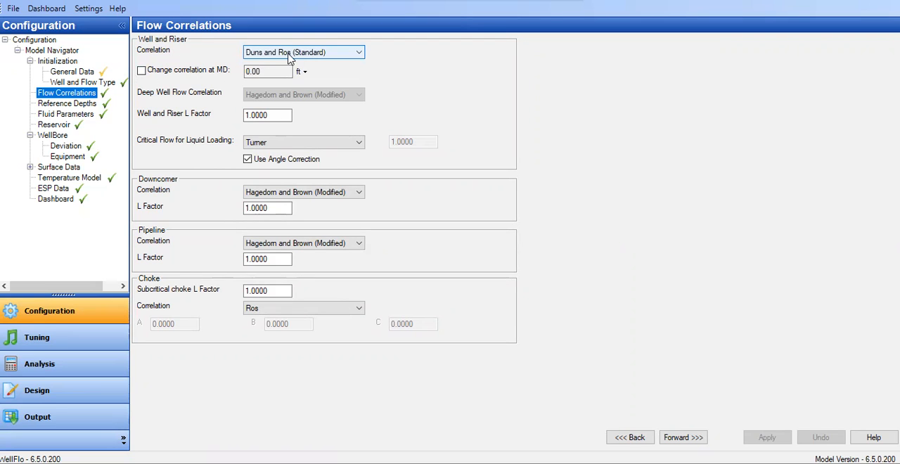
click(74, 105)
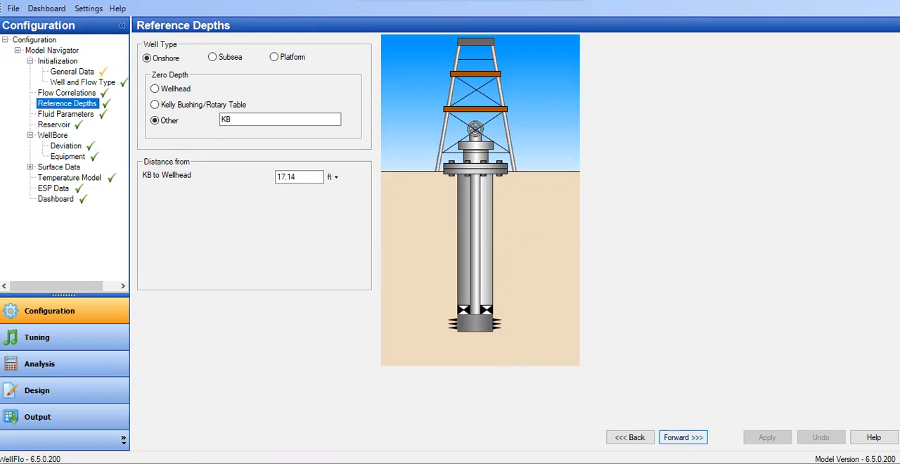
click(688, 438)
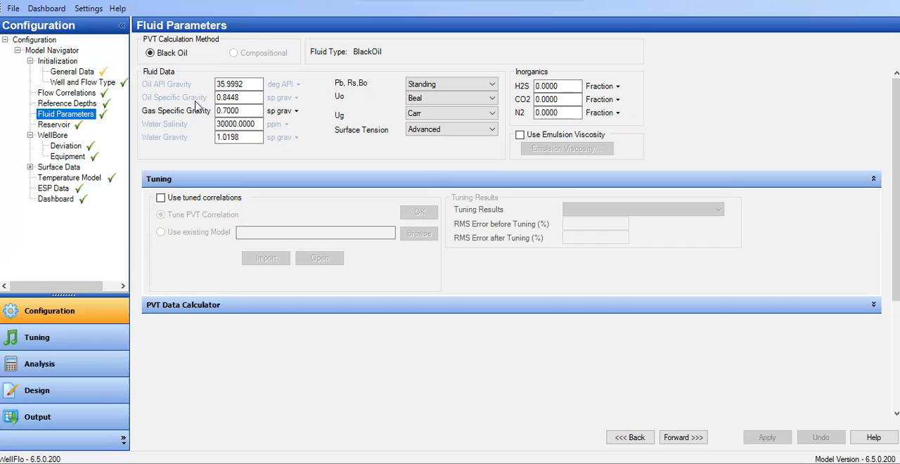
click(219, 110)
click(231, 101)
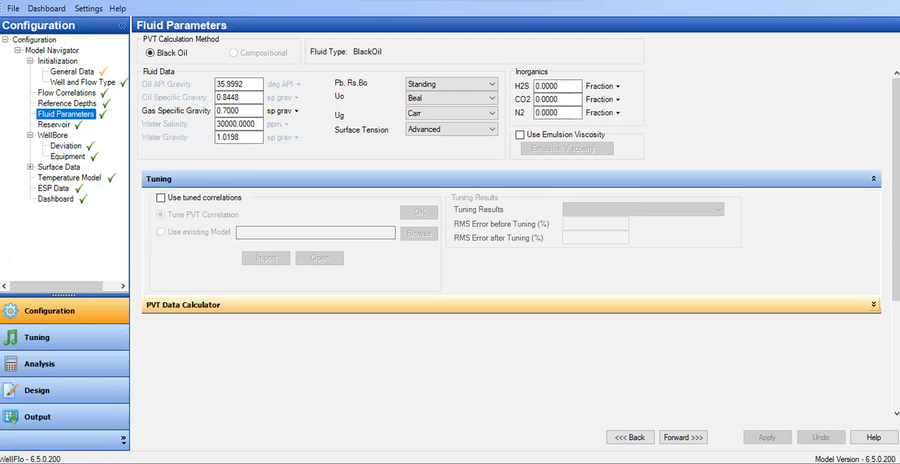
Expand the PVT Data Calculator, calculate the fluid properties at the given pressure and temperature, and examine the output properties
click(874, 304)
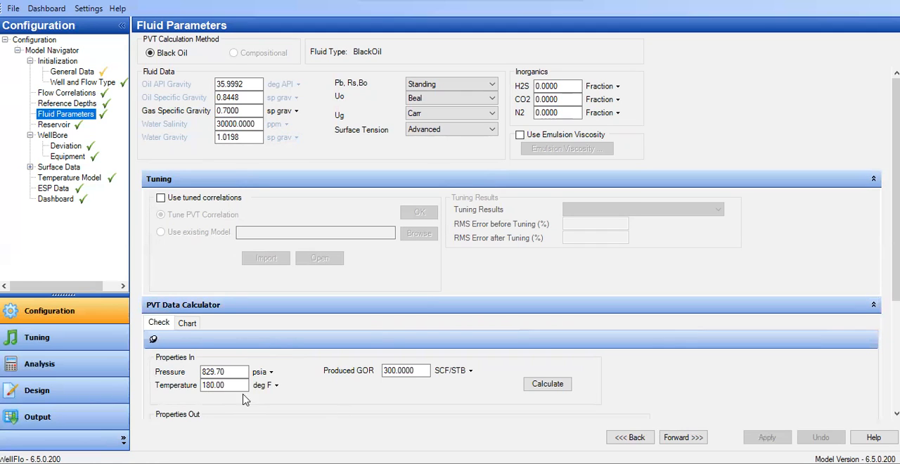
click(555, 387)
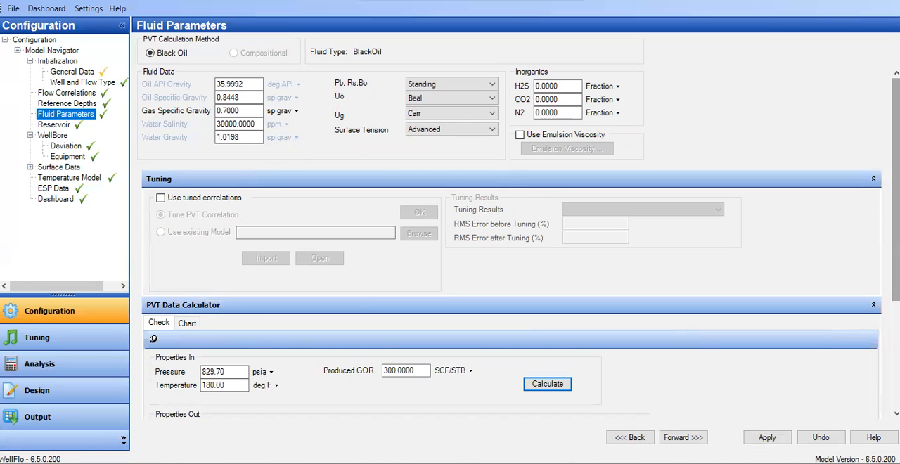
scroll(519, 242, down, 5)
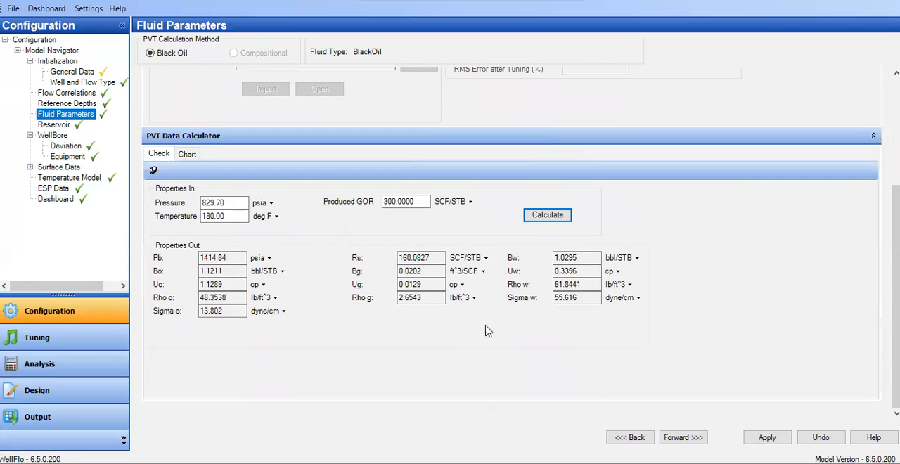
double_click(236, 205)
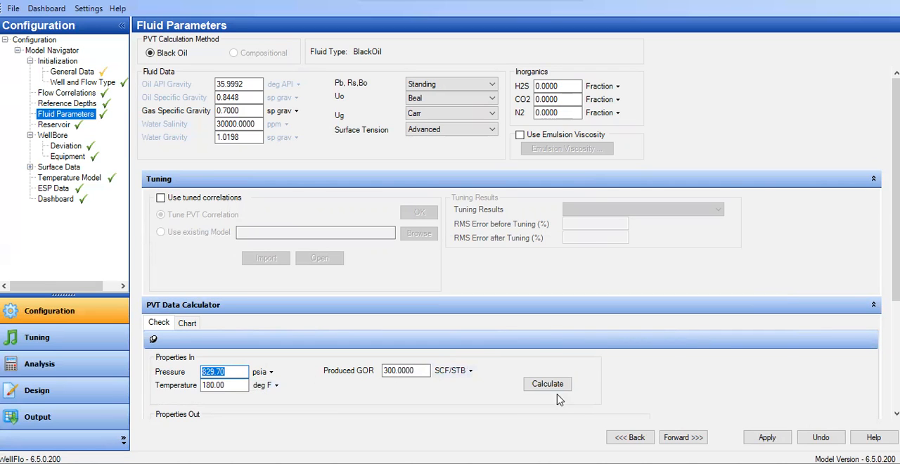
scroll(896, 211, down, 3)
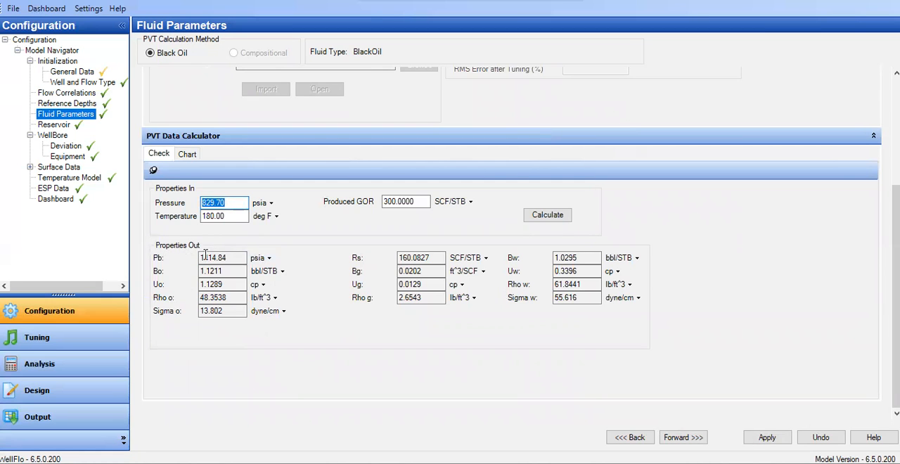
scroll(211, 274, up, 3)
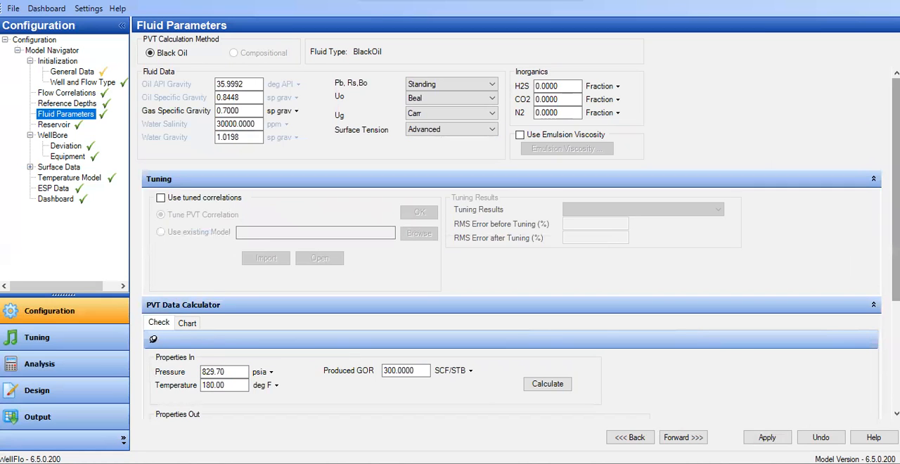
scroll(811, 336, down, 3)
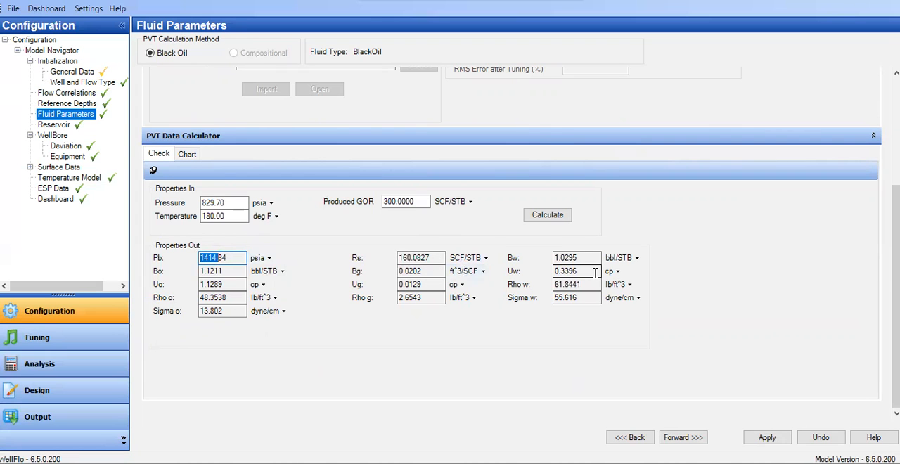
Open the PVT chart, enter a pressure range of 14 psia upper and 900 psia lower with 10 steps, and try plotting gas viscosity
click(186, 155)
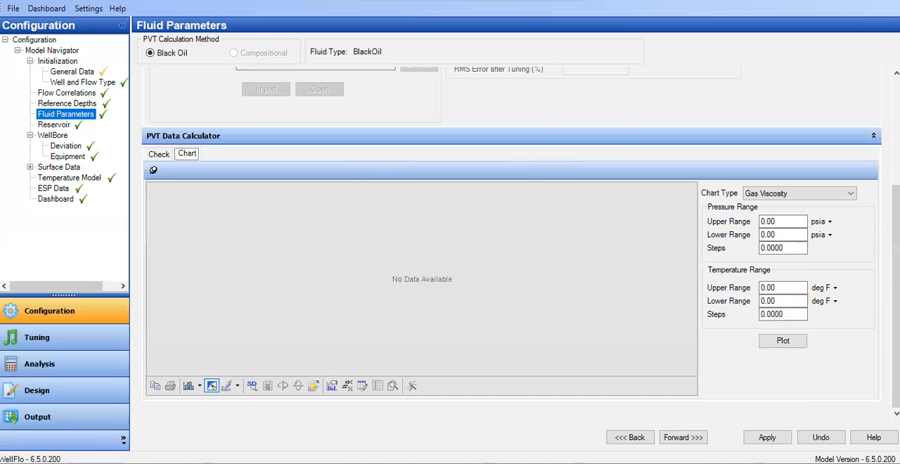
click(779, 222)
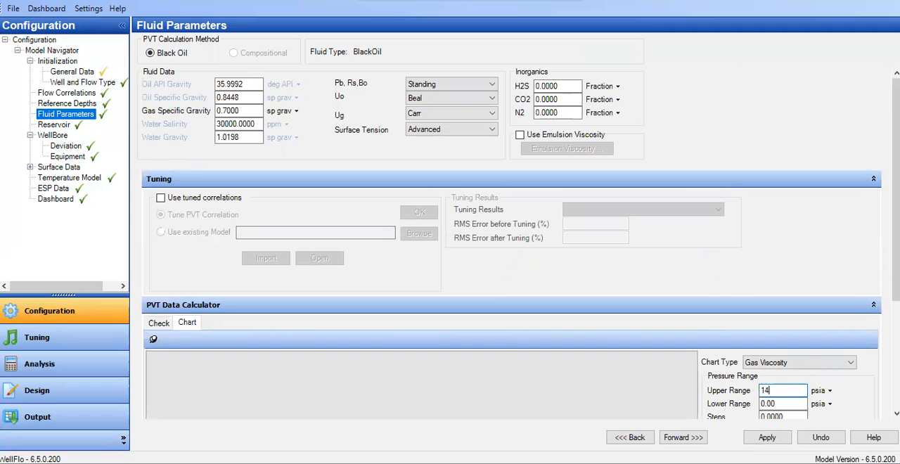
click(771, 403)
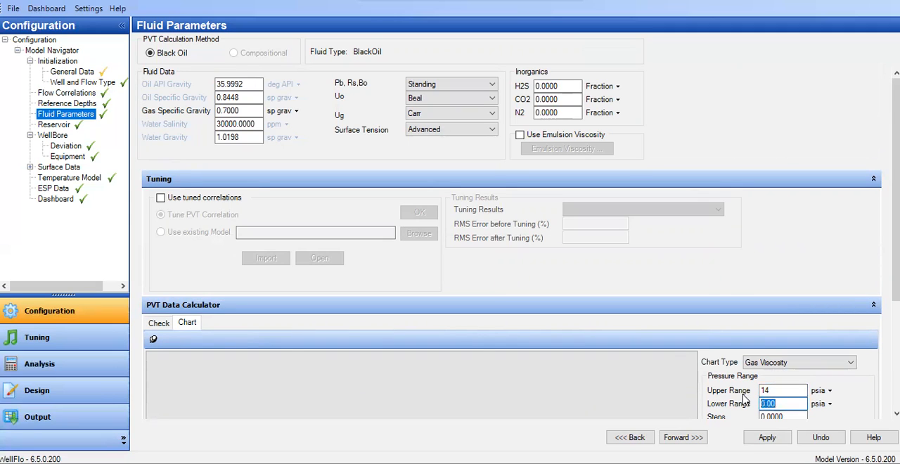
text(900)
drag(896, 246, 896, 333)
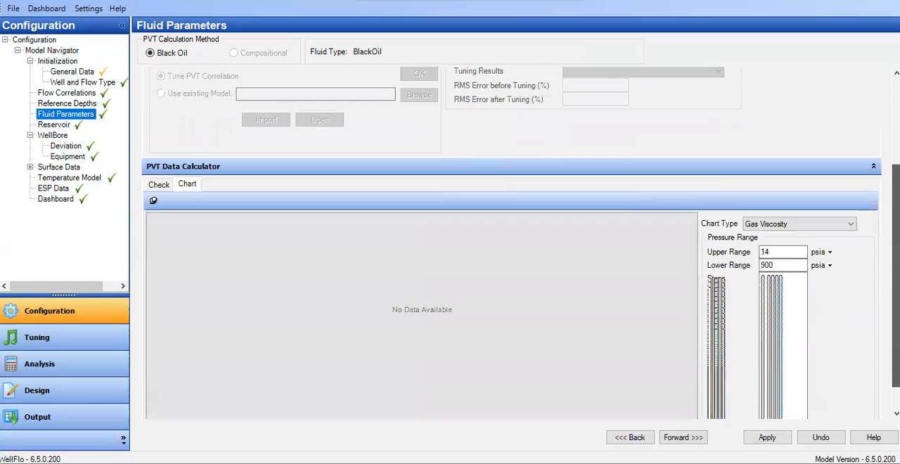
click(784, 287)
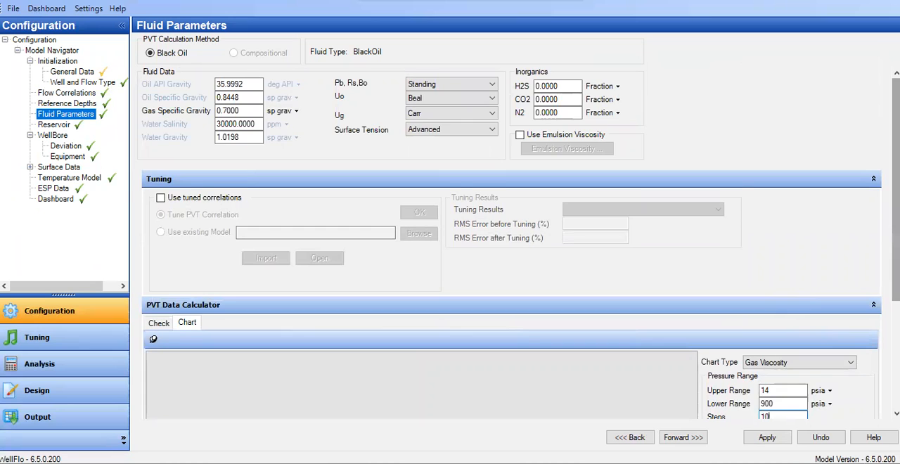
drag(896, 246, 896, 353)
click(770, 345)
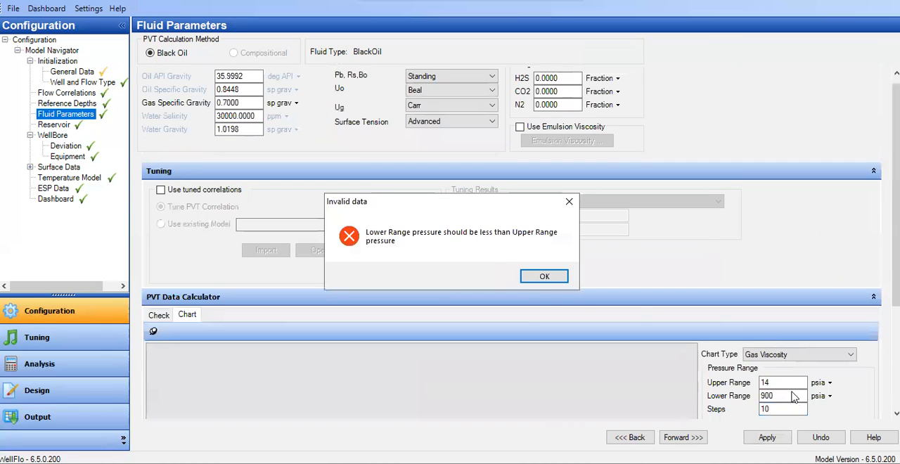
click(546, 280)
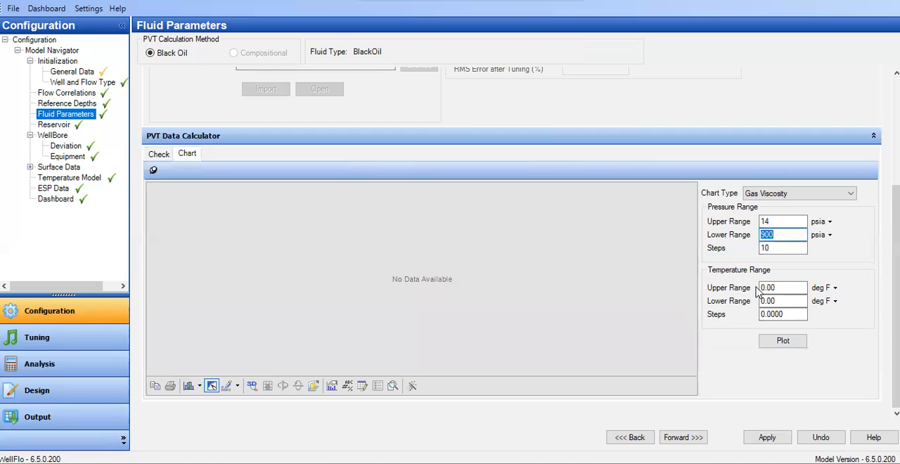
Collapse the Tuning section to make room for the PVT Data Calculator's chart settings
click(773, 287)
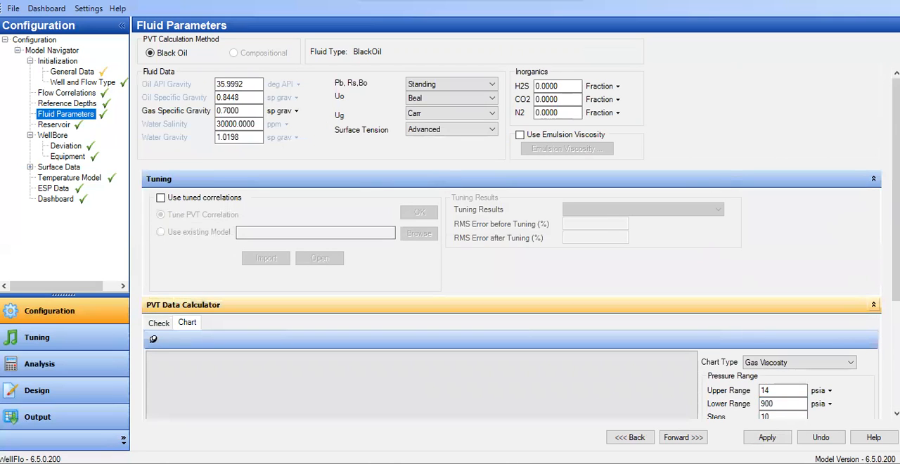
click(873, 305)
click(871, 306)
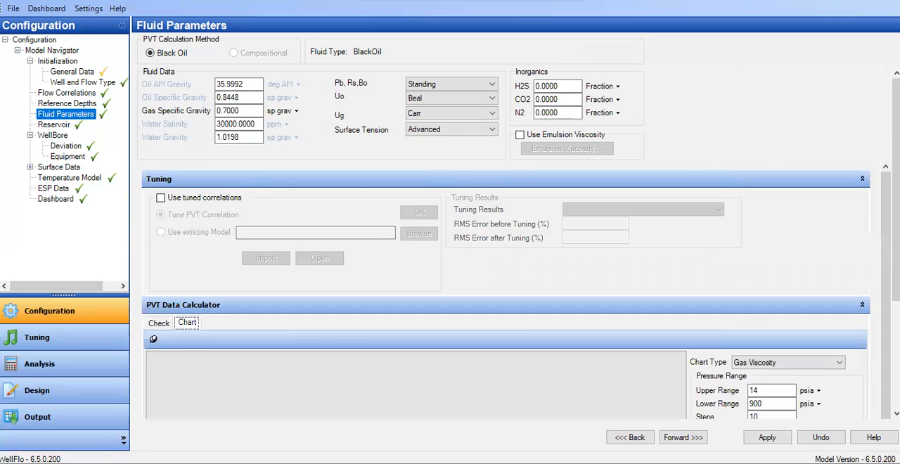
click(863, 179)
Set both the upper and lower chart temperature to 180 deg F with 1 step, and try plotting gas viscosity
click(770, 347)
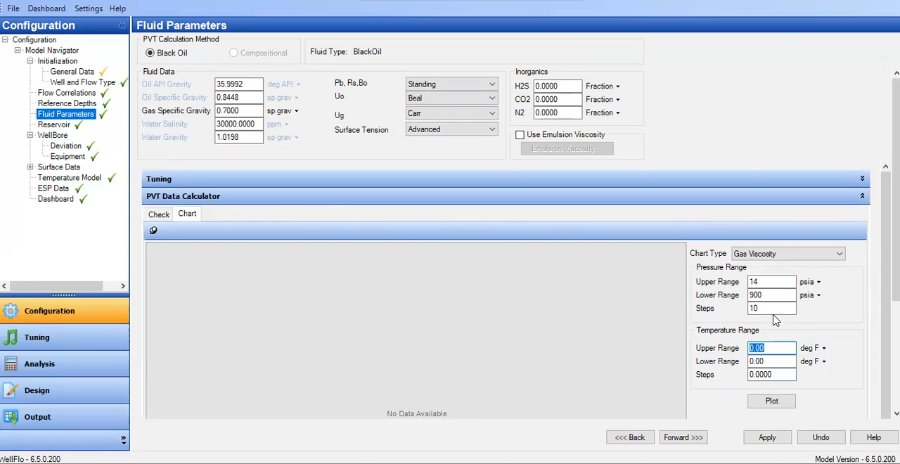
text(180)
key(Tab)
key(Tab)
text(1)
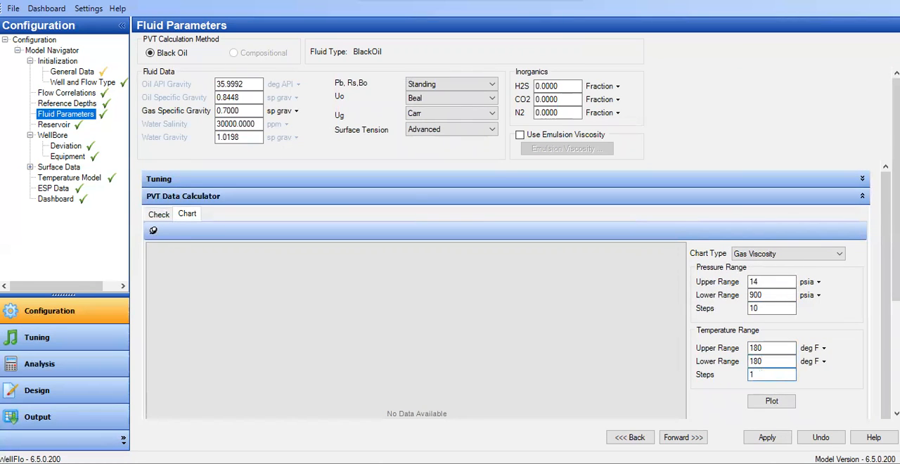
click(771, 401)
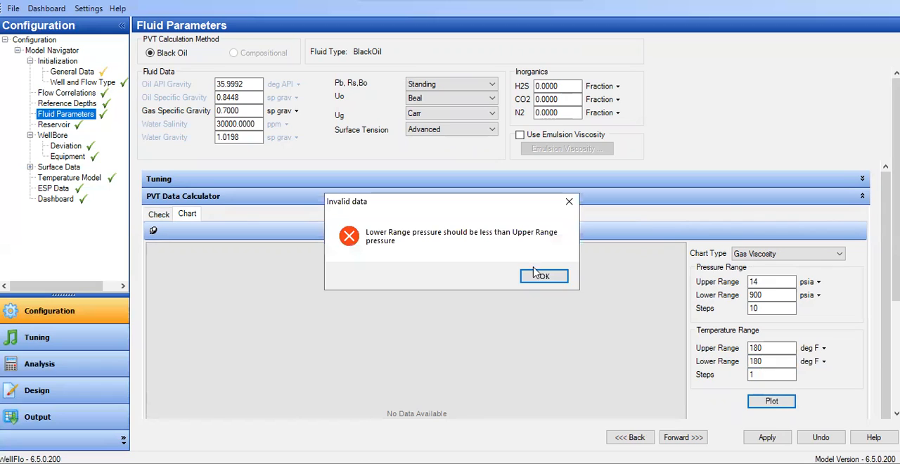
click(537, 273)
Try plotting gas viscosity with an upper temperature of 60 deg F and 5 temperature steps
click(770, 374)
drag(767, 348, 733, 343)
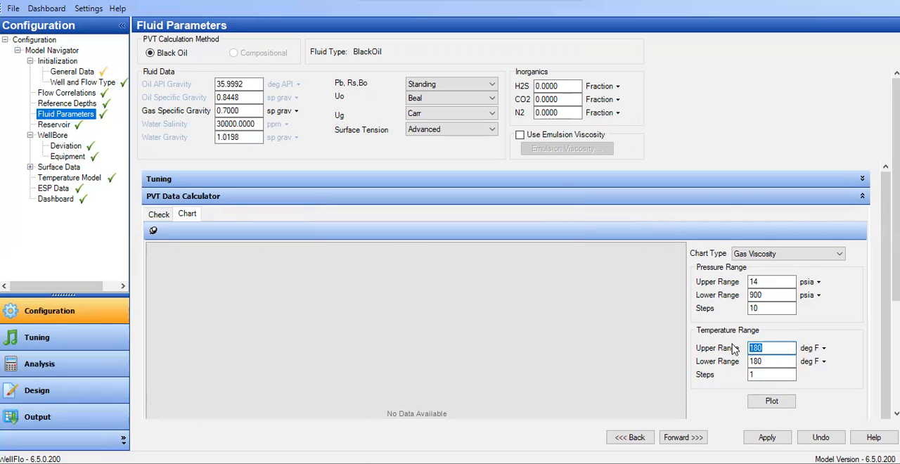
text(60)
click(767, 377)
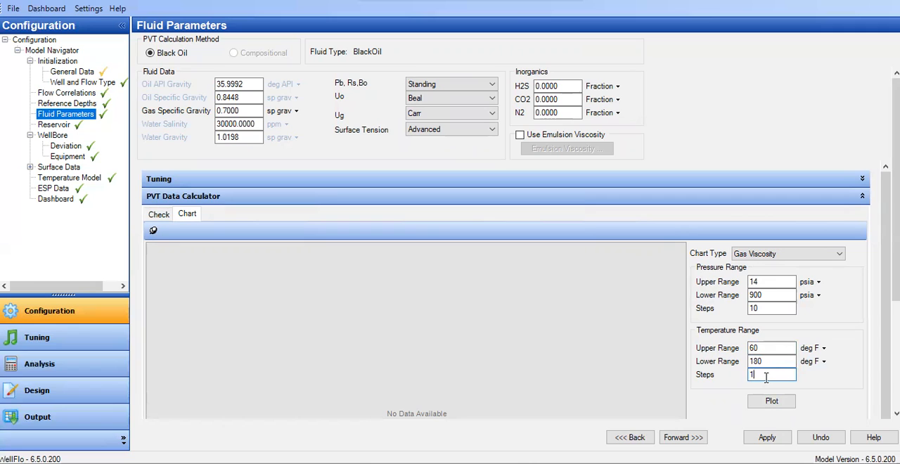
text(5)
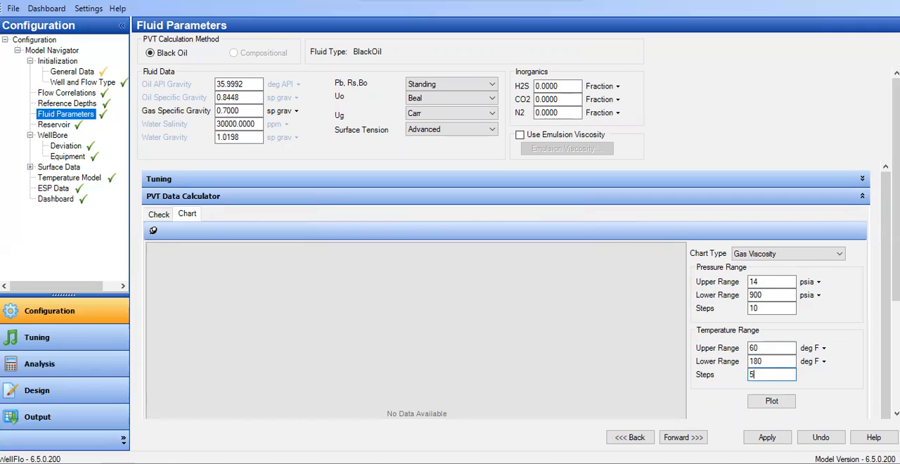
click(786, 407)
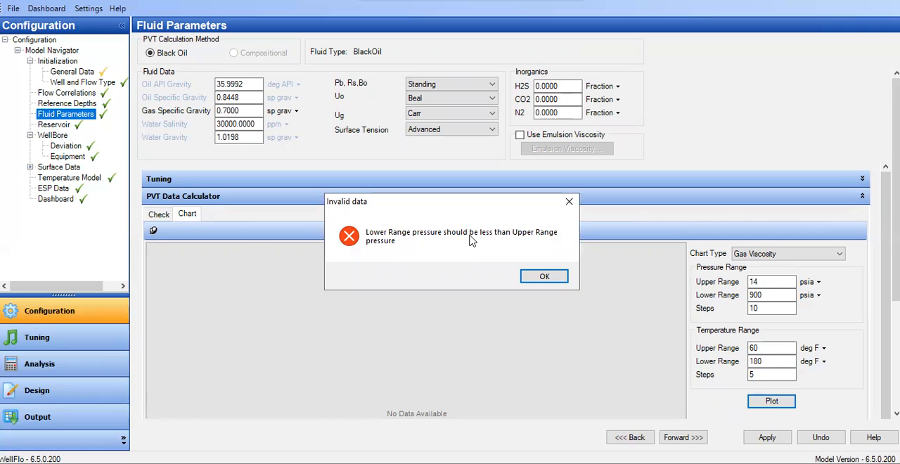
click(546, 279)
Plot gas viscosity with pressure limits of 900 psia upper and 14 psia lower, an upper temperature of 180 deg F and 1 temperature step
text(900)
key(Tab)
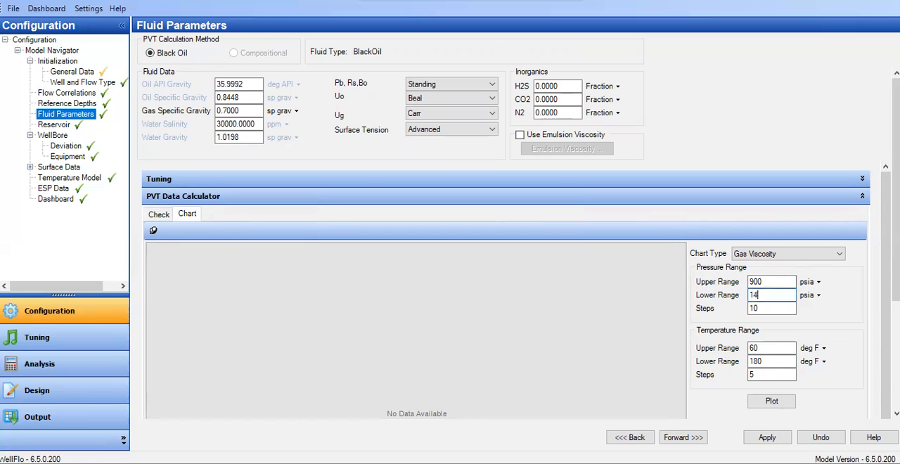
double_click(770, 350)
text(180)
key(Tab)
key(Tab)
text(1)
click(783, 402)
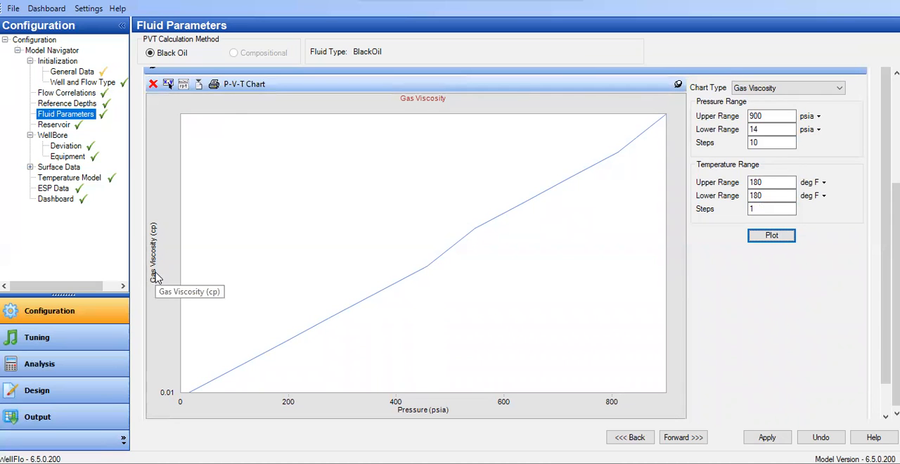
Plot the Gas Z Factor chart over the same pressure and temperature ranges
click(751, 94)
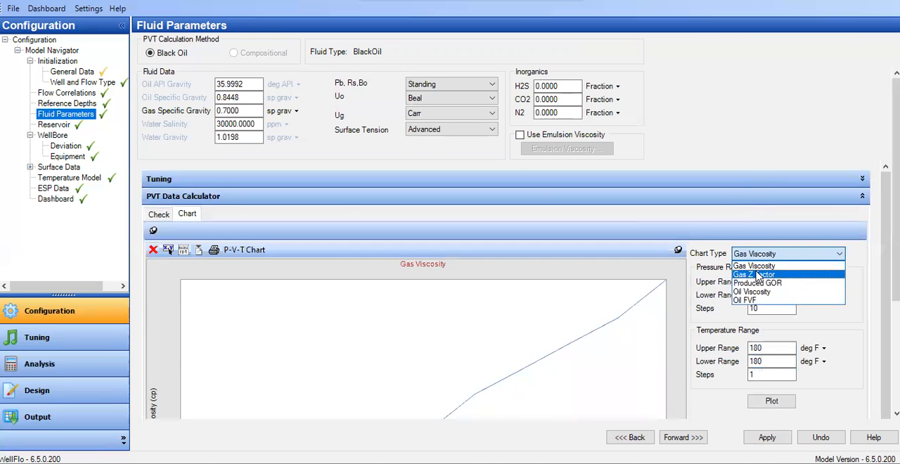
click(754, 274)
click(770, 373)
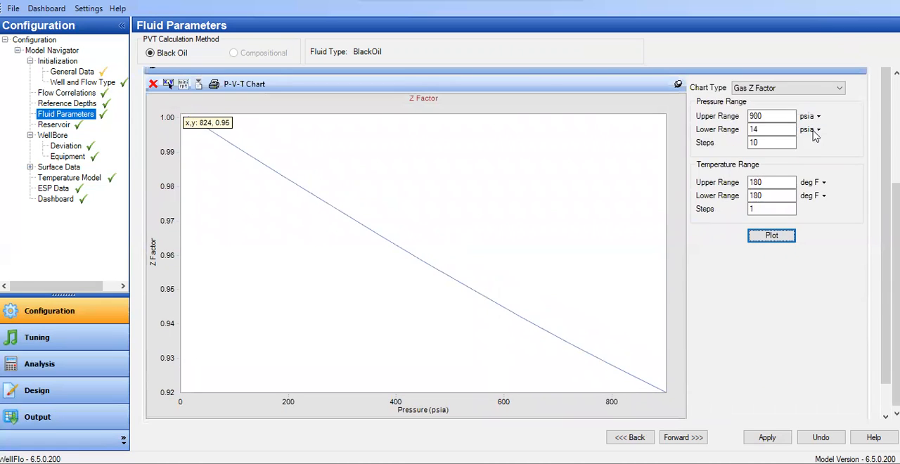
Plot the Produced GOR chart over the same pressure and temperature ranges
click(794, 90)
click(775, 280)
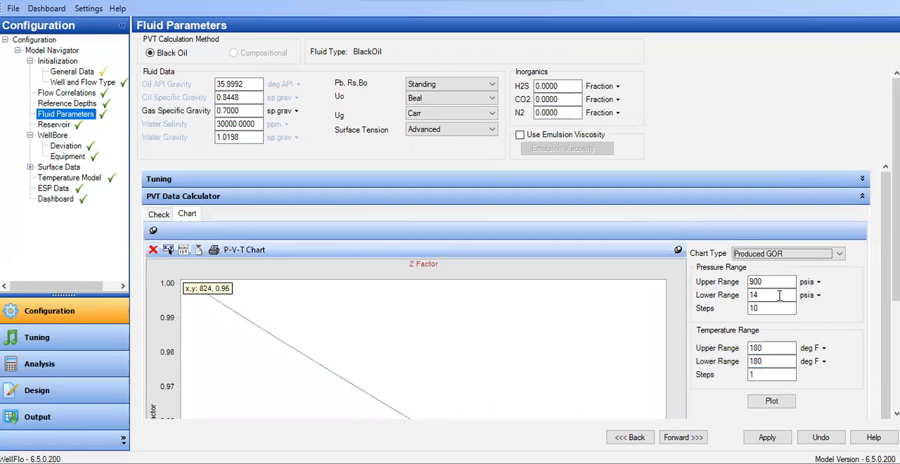
click(778, 400)
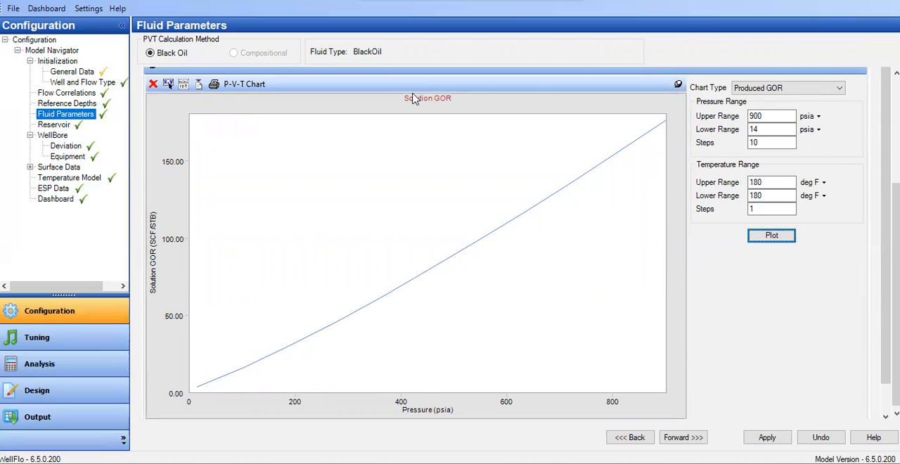
Plot the Oil Viscosity chart over the same pressure and temperature ranges
click(791, 89)
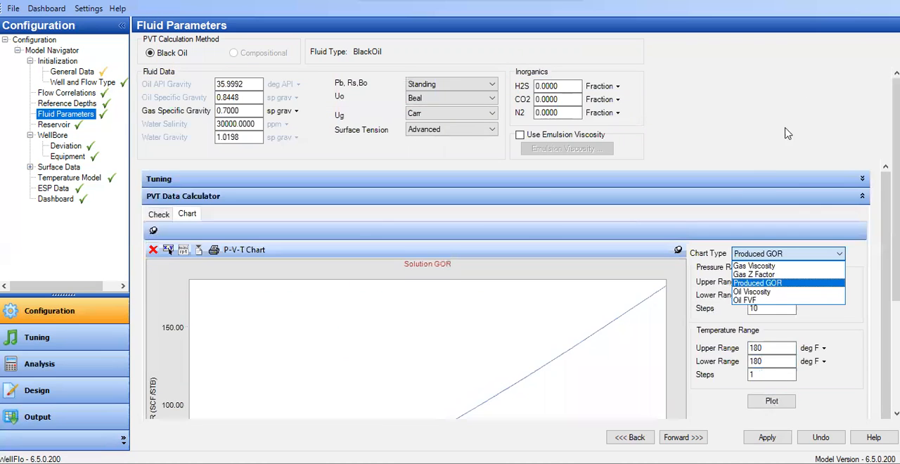
click(754, 291)
click(768, 401)
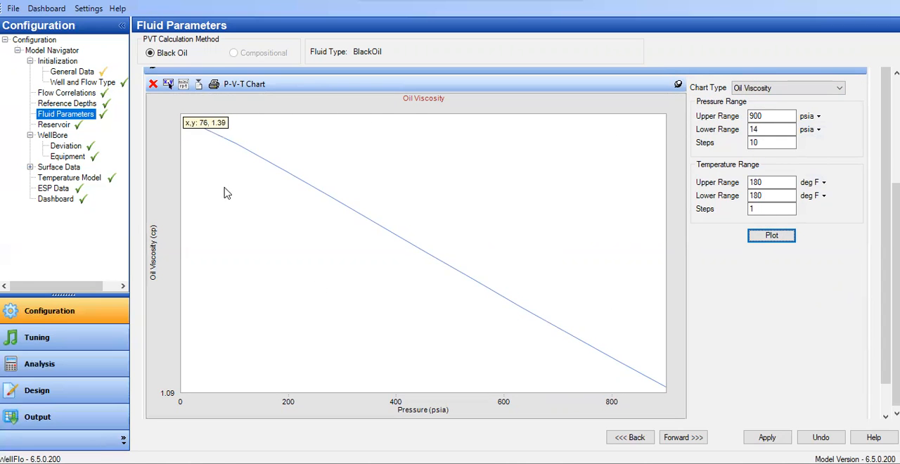
Plot the Oil FVF chart over the same pressure and temperature ranges
click(788, 88)
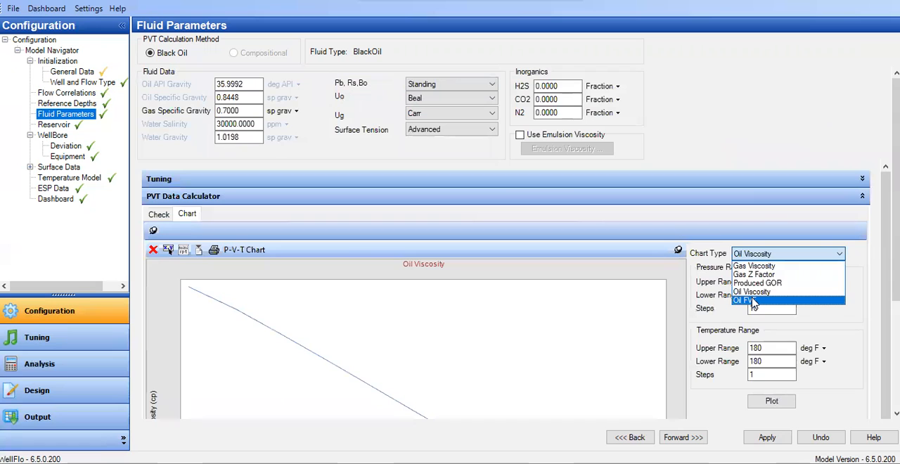
click(753, 301)
click(771, 373)
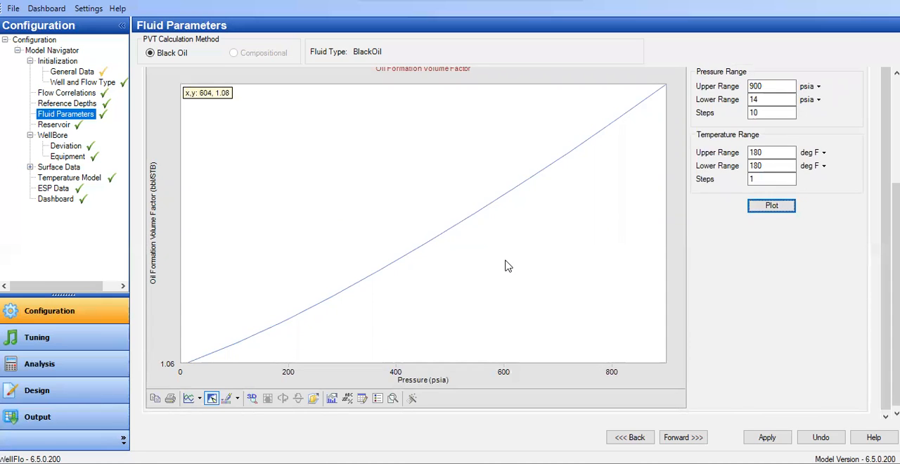
Review the reservoir layer data and the full wellbore deviation survey, applying the pending form changes on the way
click(53, 126)
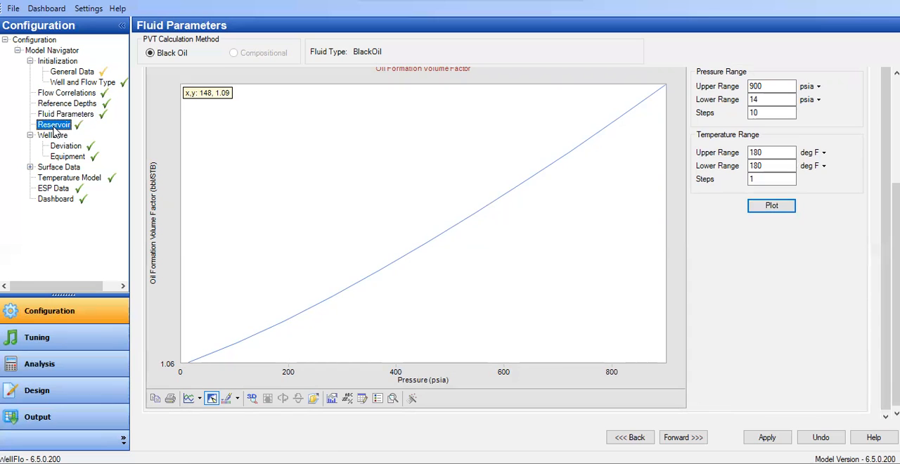
click(394, 237)
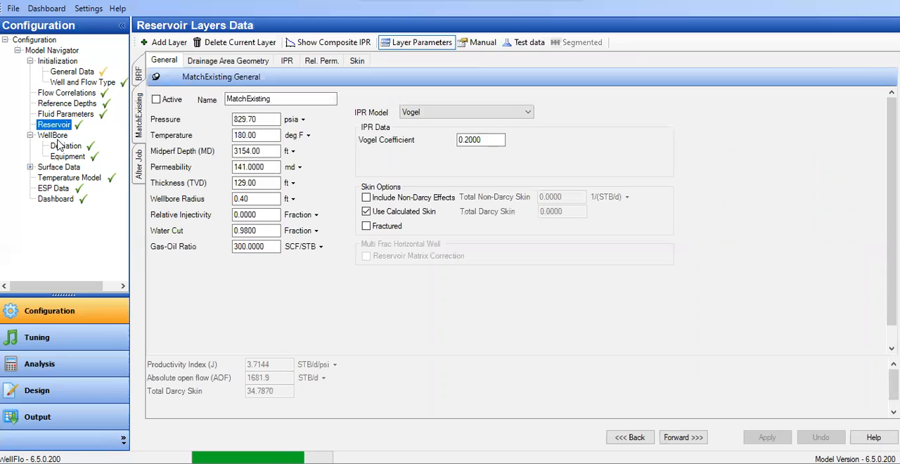
click(65, 147)
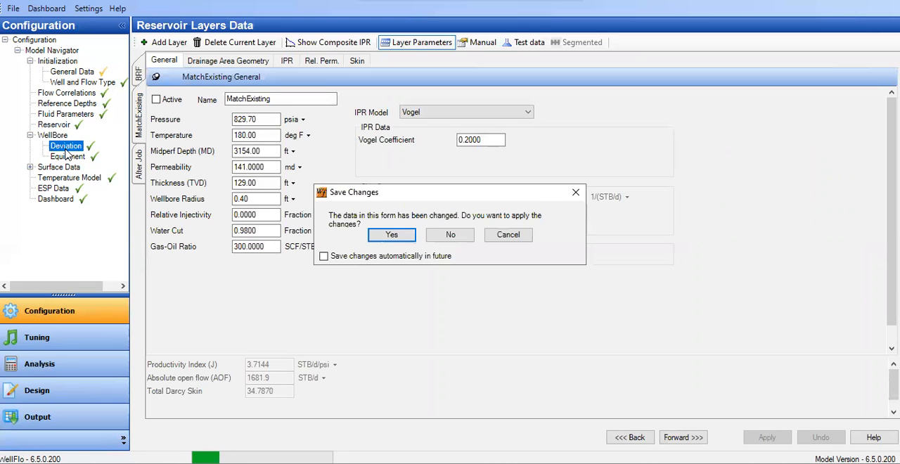
click(382, 235)
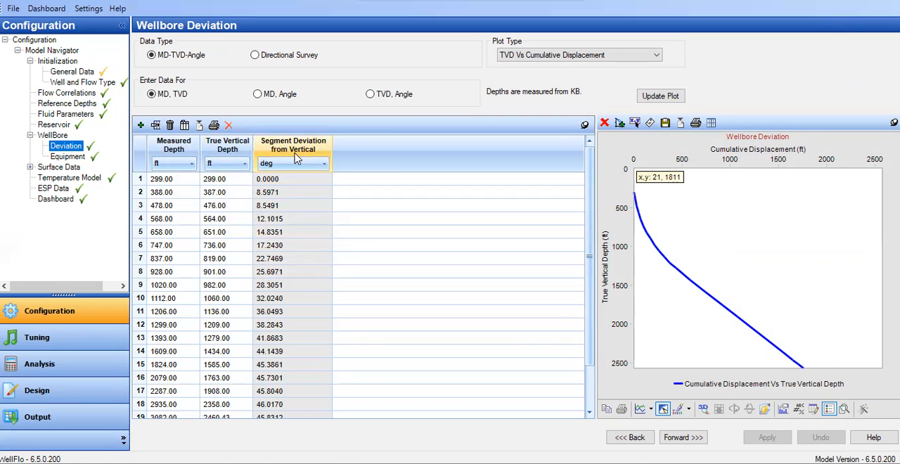
scroll(436, 301, down, 2)
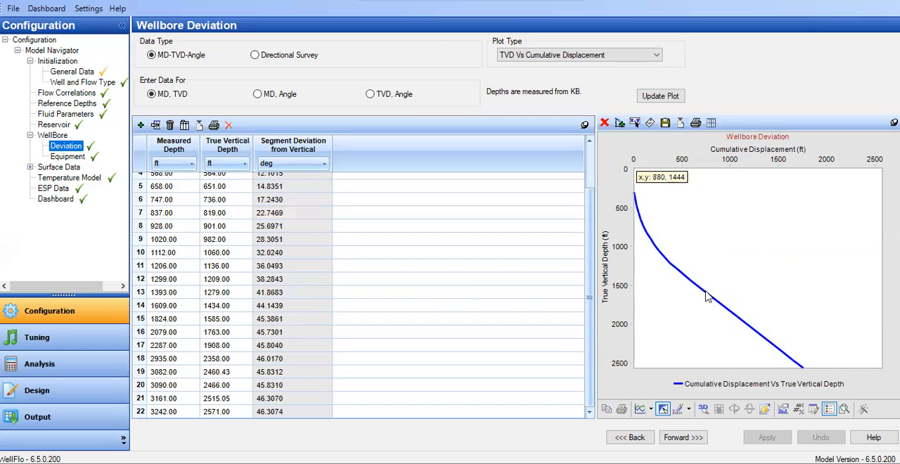
mouse_move(707, 297)
Review the tubing and casing data of the wellbore equipment
click(68, 157)
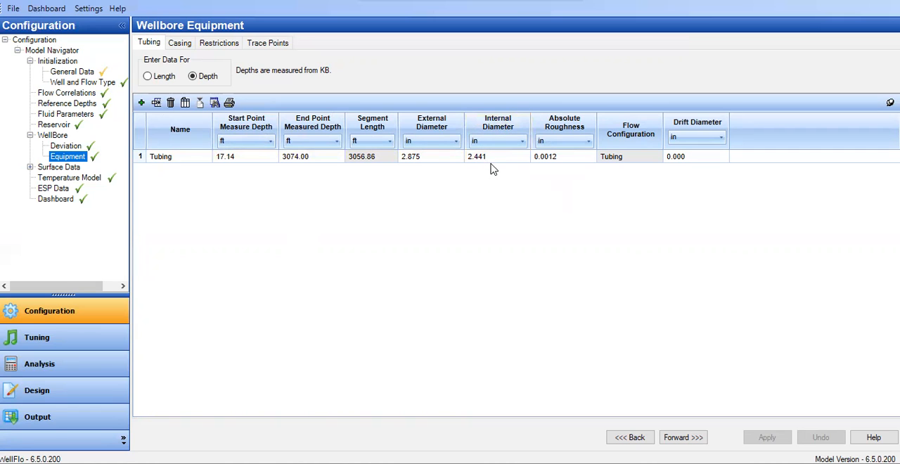
click(179, 44)
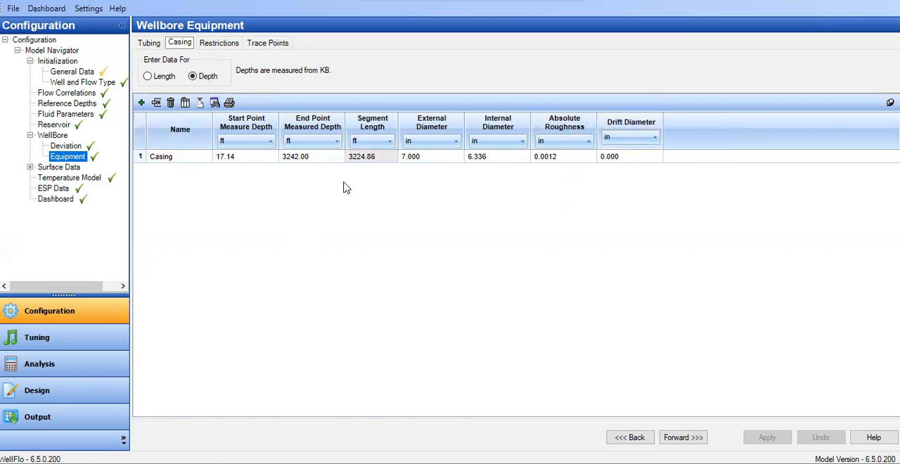
Review the temperature model and the ESP data, enlarging the upper pane to show all motor and pump settings
click(73, 179)
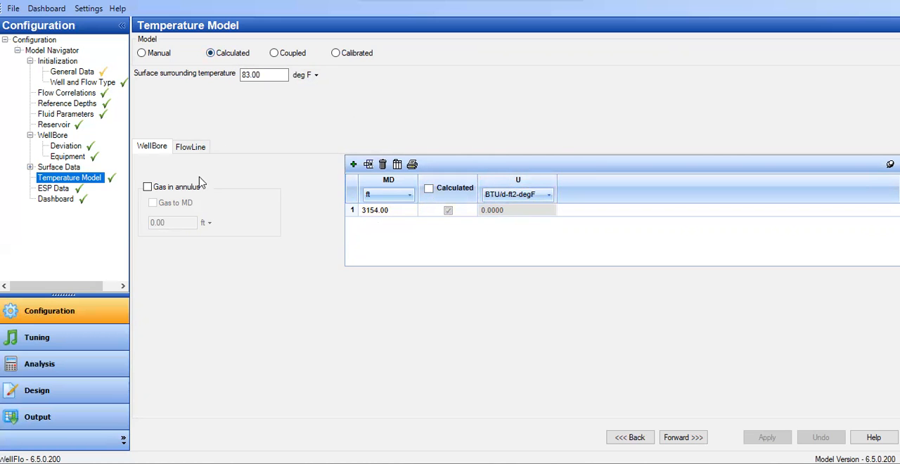
click(67, 189)
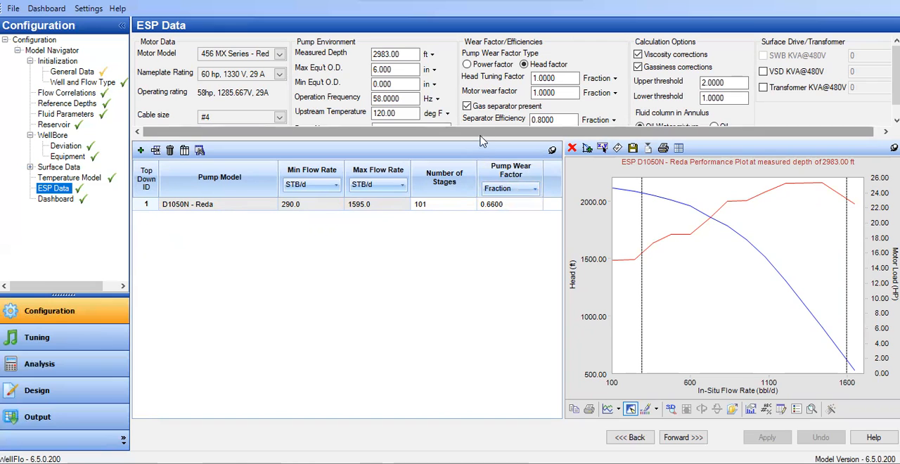
drag(477, 146, 483, 173)
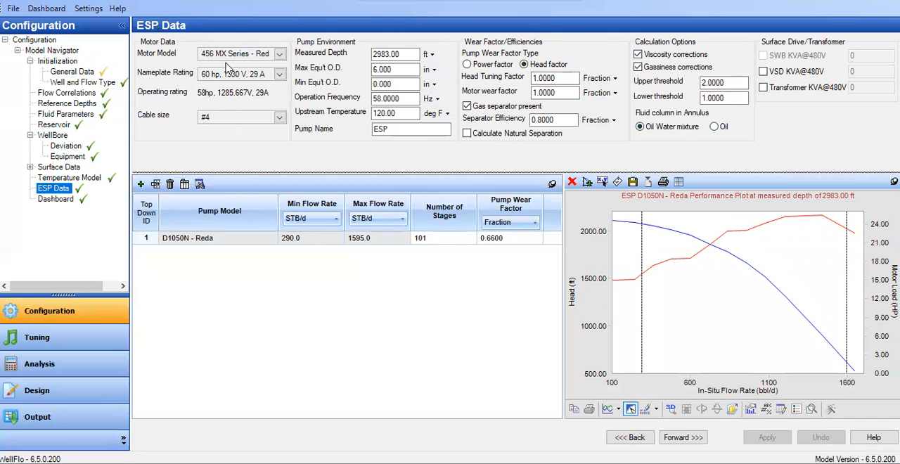
Examine the general parameters of the MatchExisting reservoir layer, including pressure, midperf depth and permeability
click(63, 127)
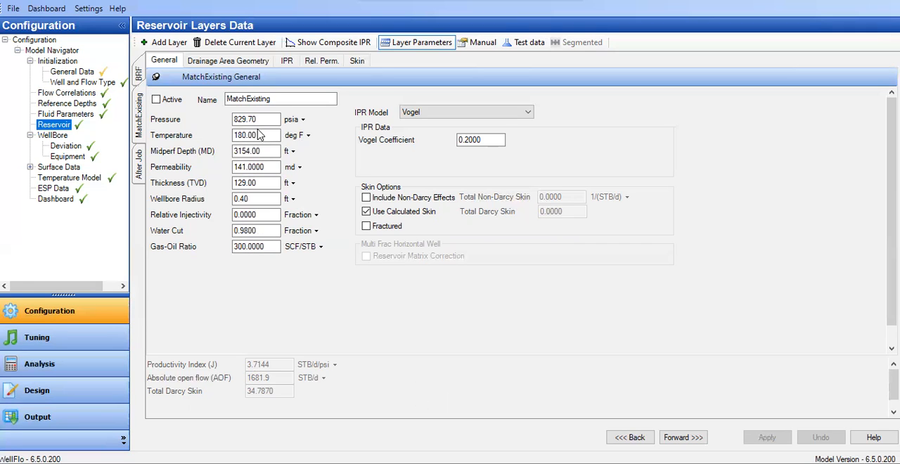
drag(248, 120, 236, 118)
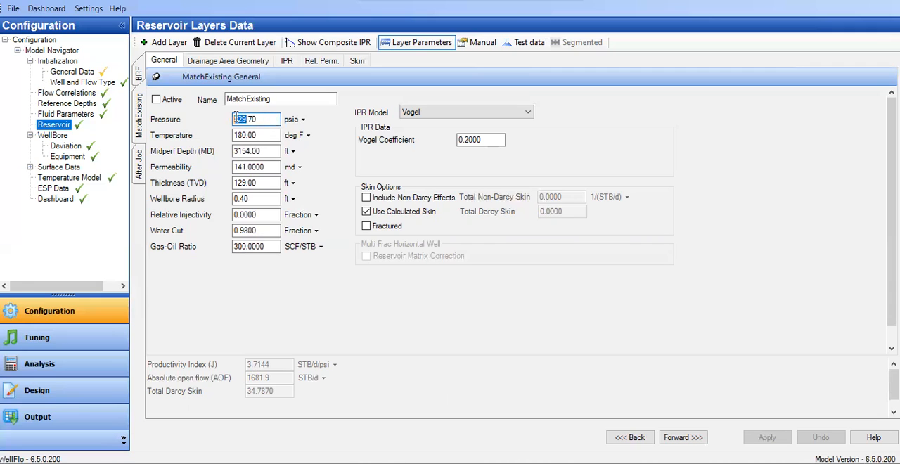
click(272, 123)
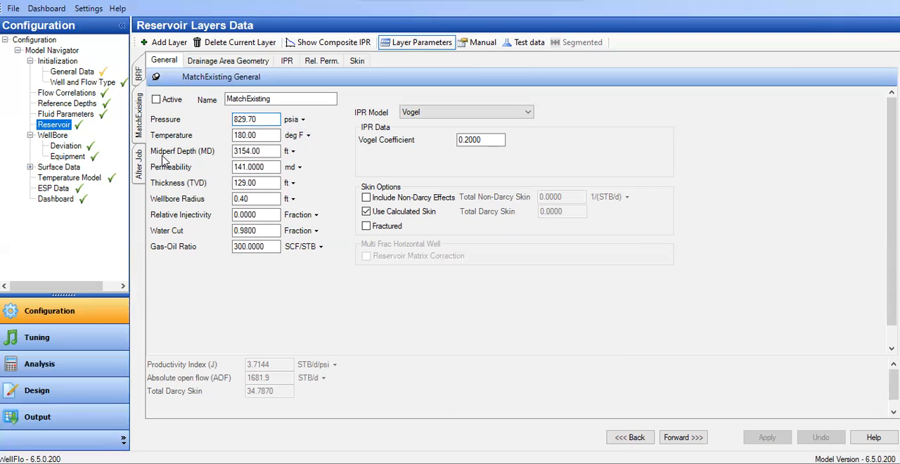
click(268, 152)
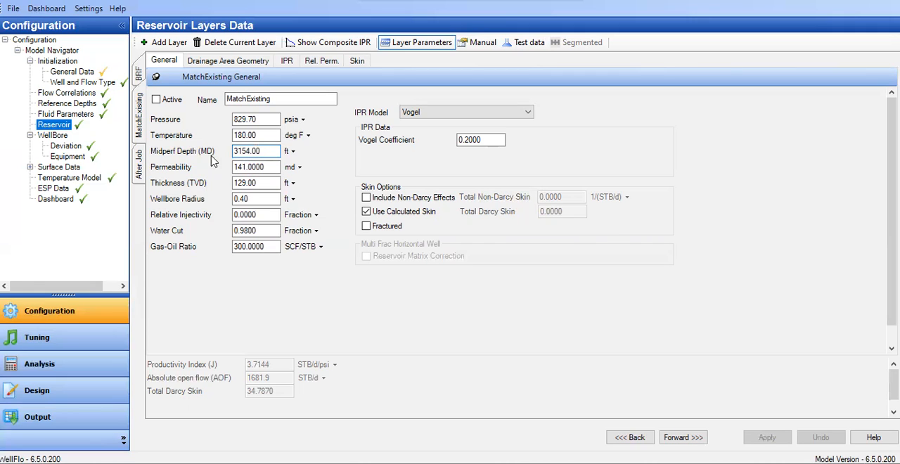
click(246, 167)
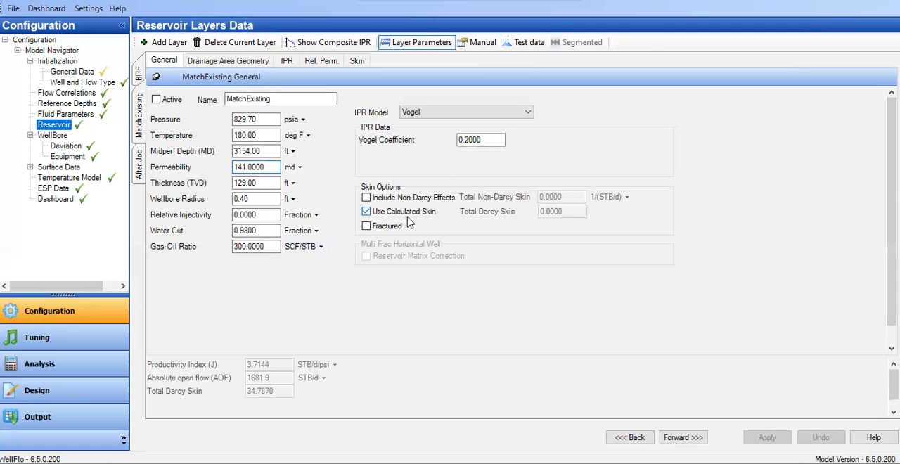
Change the unit of the MatchExisting layer's equivalent drainage radius to m in the drainage area geometry
click(239, 65)
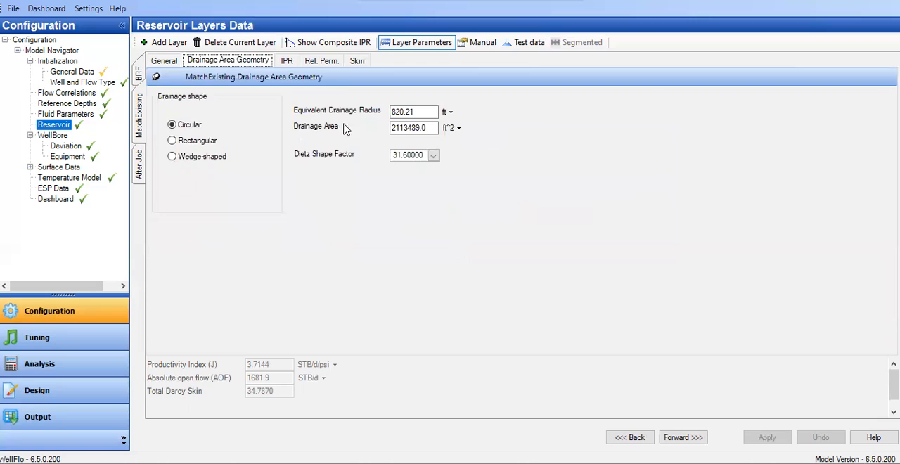
click(450, 112)
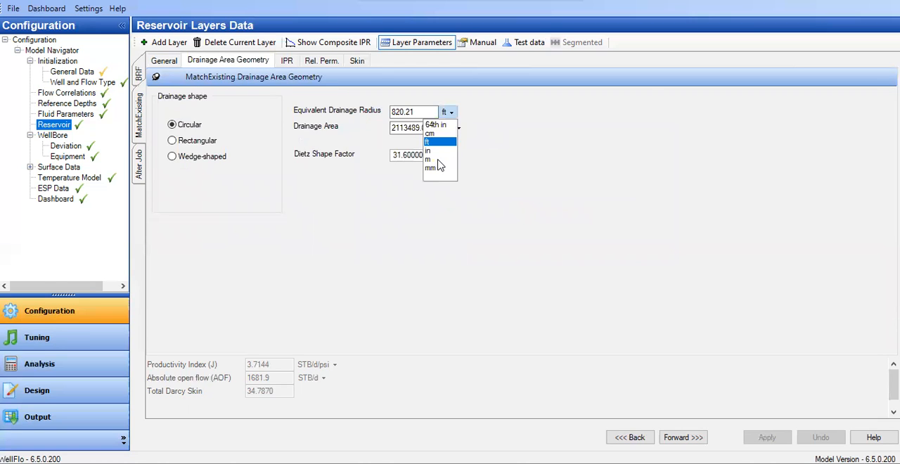
click(444, 159)
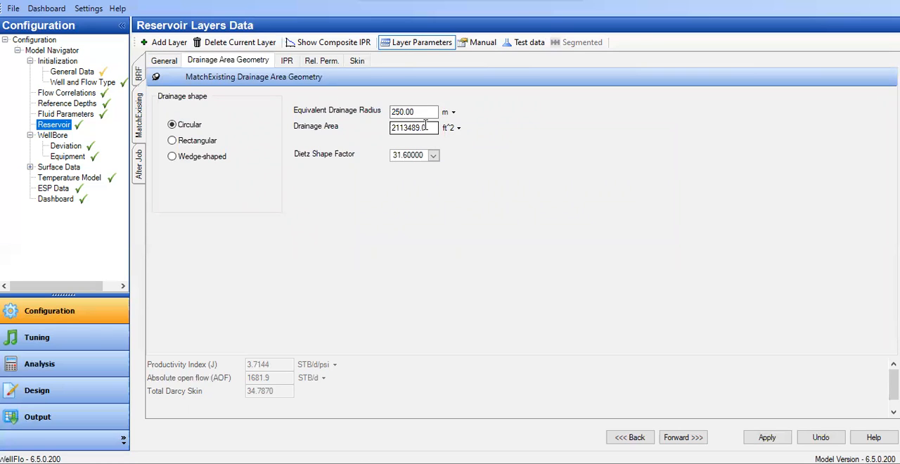
Examine the damage skin inputs in the MatchExisting layer's skin data by temporarily enabling Damage Skin, leaving it disabled
click(357, 61)
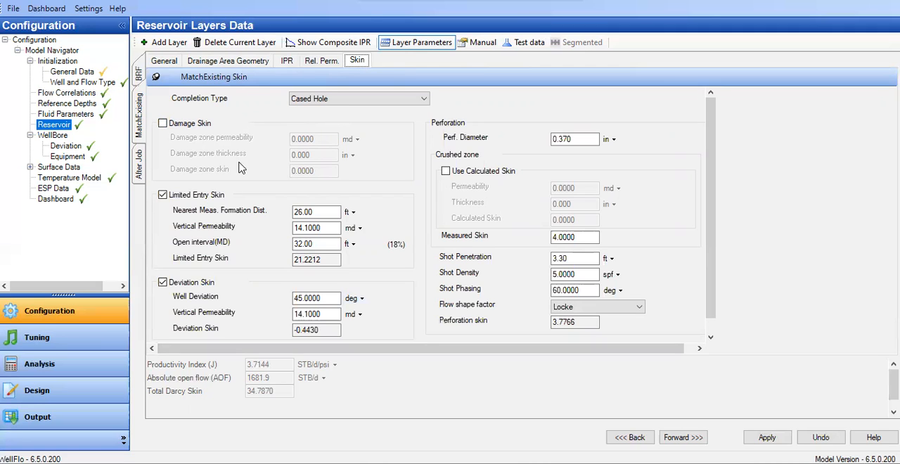
click(163, 123)
drag(318, 138, 280, 140)
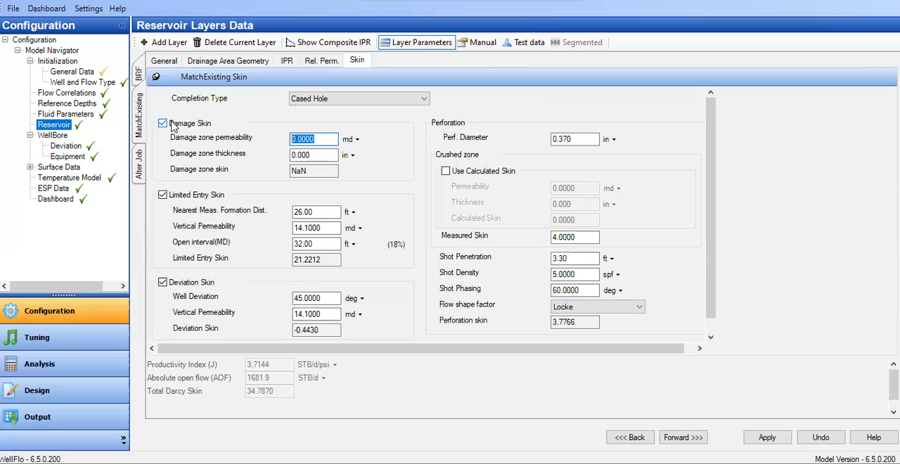
click(172, 125)
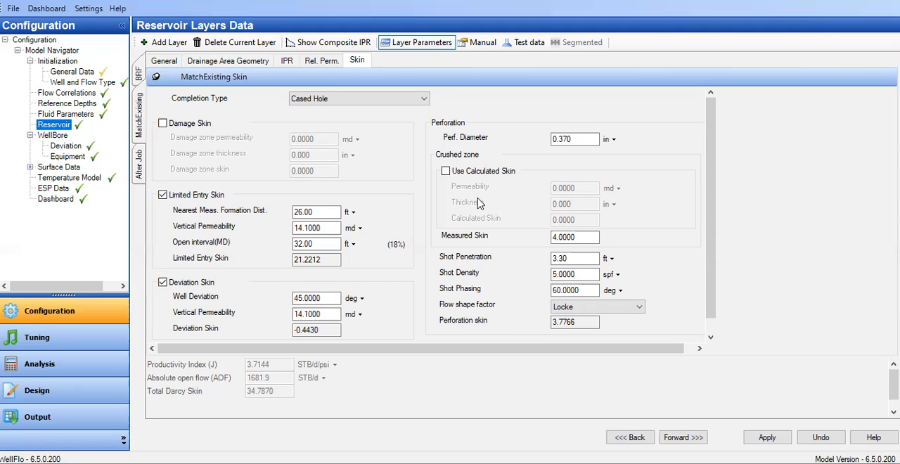
Check the limited entry open interval, and change the perforation's shot penetration unit to in
click(319, 244)
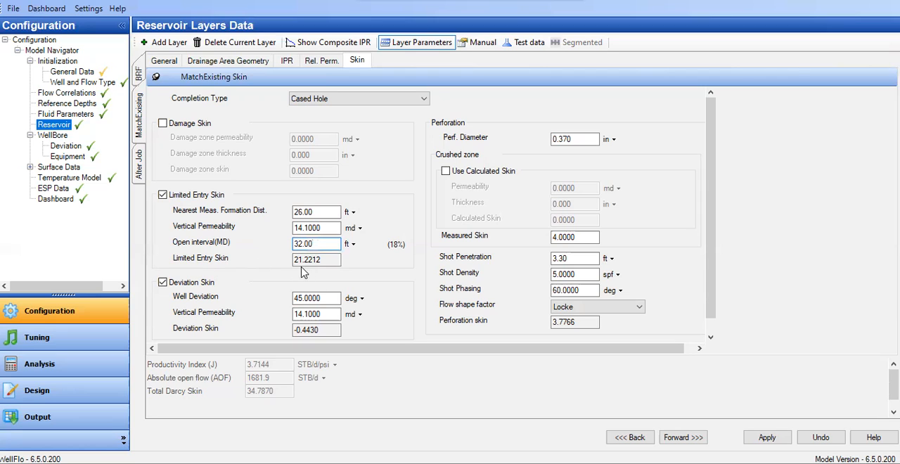
scroll(309, 273, down, 1)
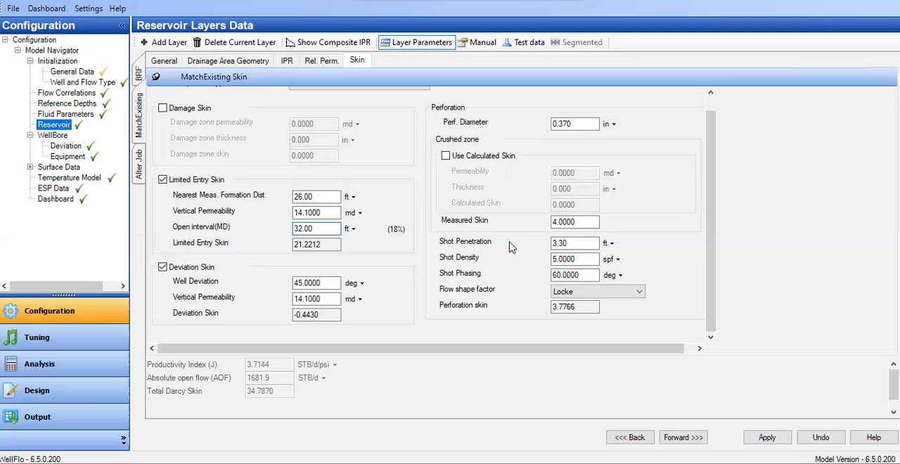
click(612, 244)
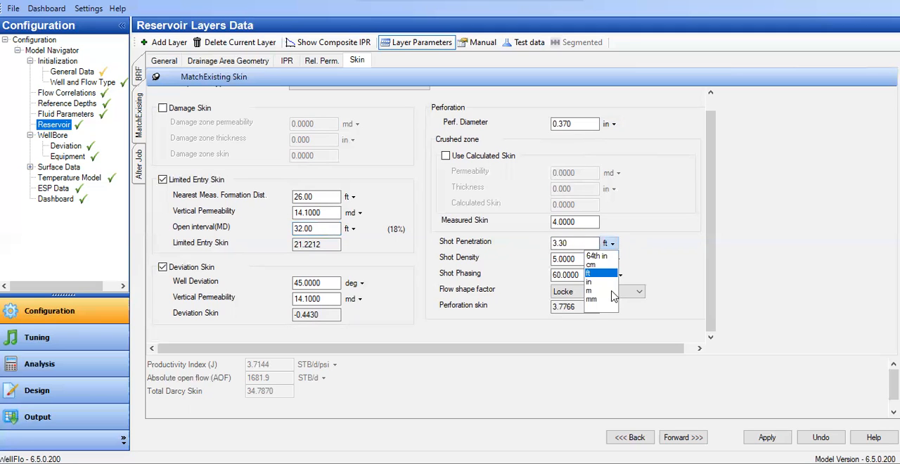
click(598, 284)
drag(587, 242, 533, 244)
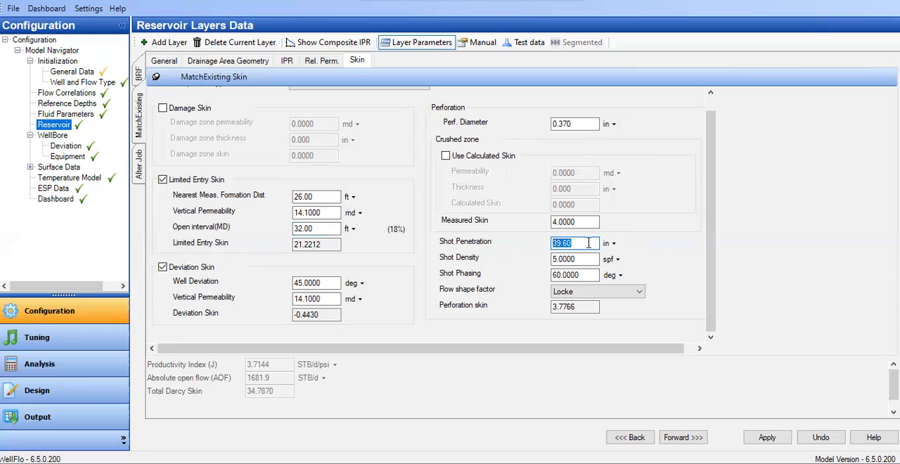
key(Tab)
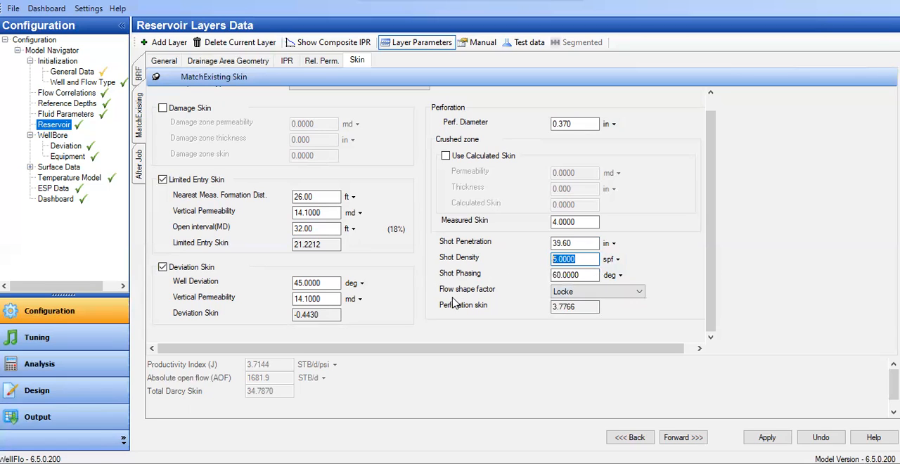
Compare the Locke, Tariq, Muscat and Egan flow shape factors for the MatchExisting layer's perforation skin, and leave Tariq selected
click(583, 291)
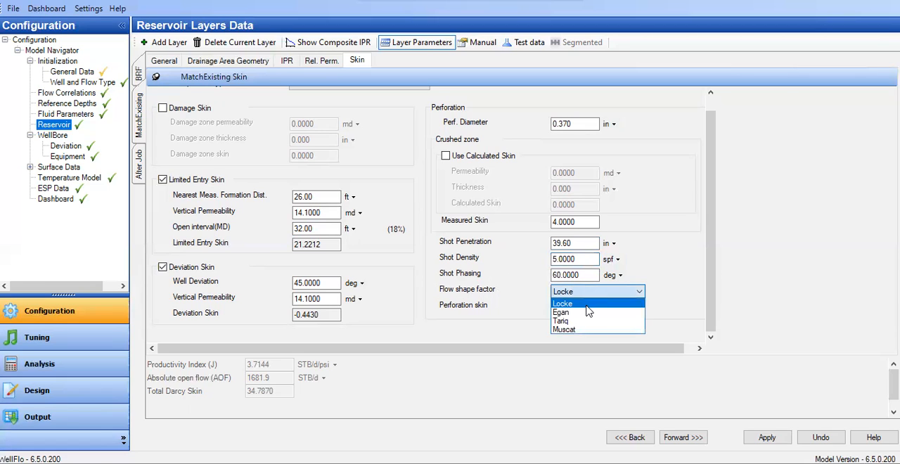
click(590, 311)
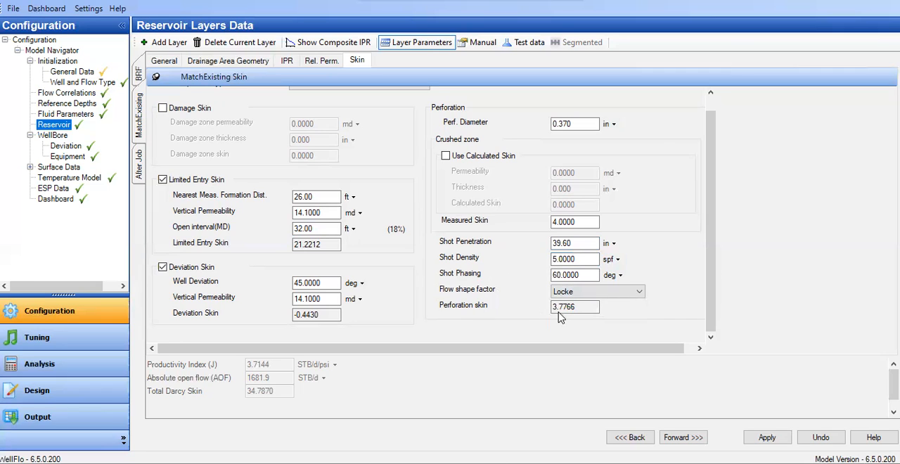
click(580, 292)
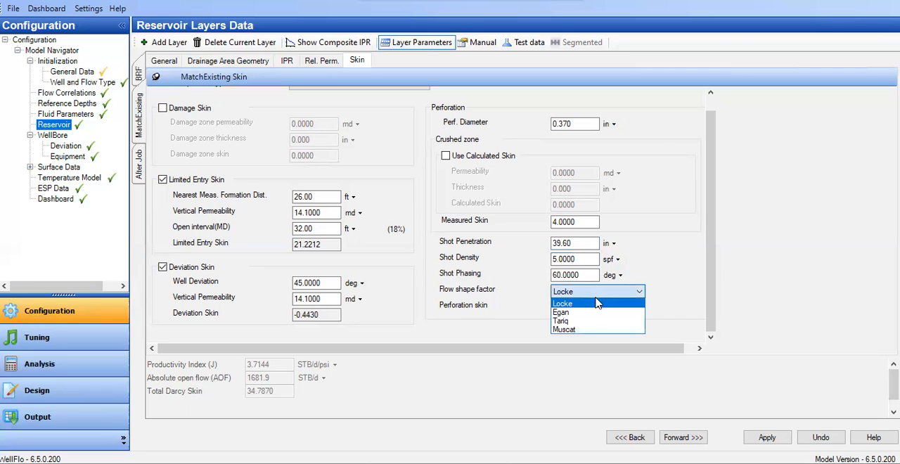
click(581, 321)
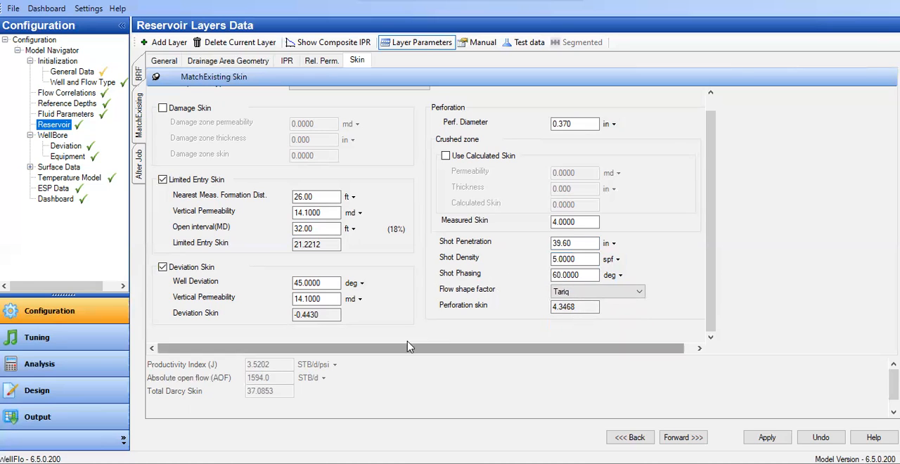
click(637, 292)
click(582, 330)
click(612, 292)
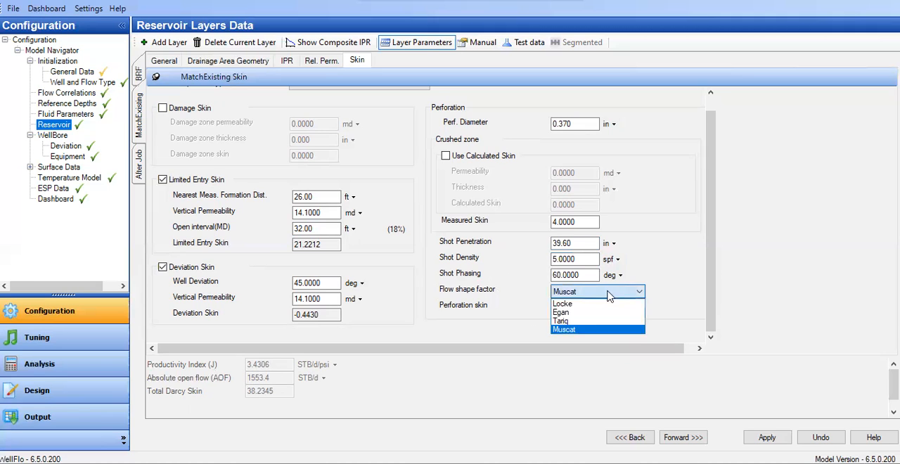
click(588, 314)
click(591, 292)
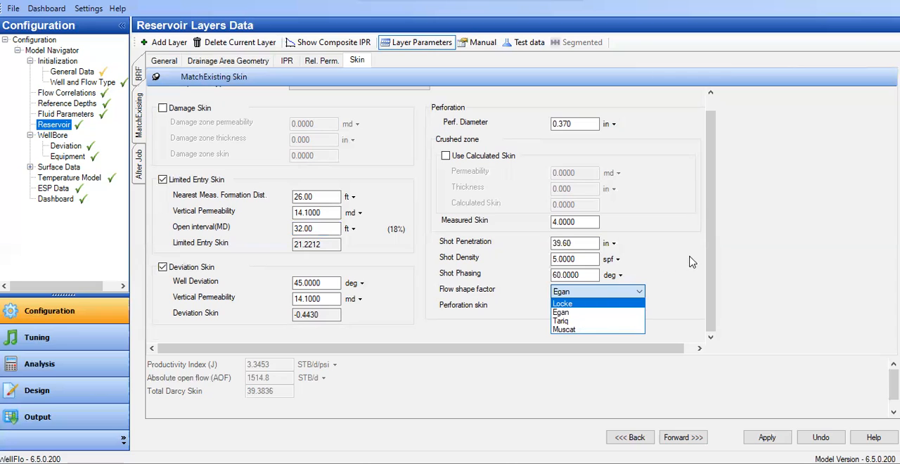
click(573, 322)
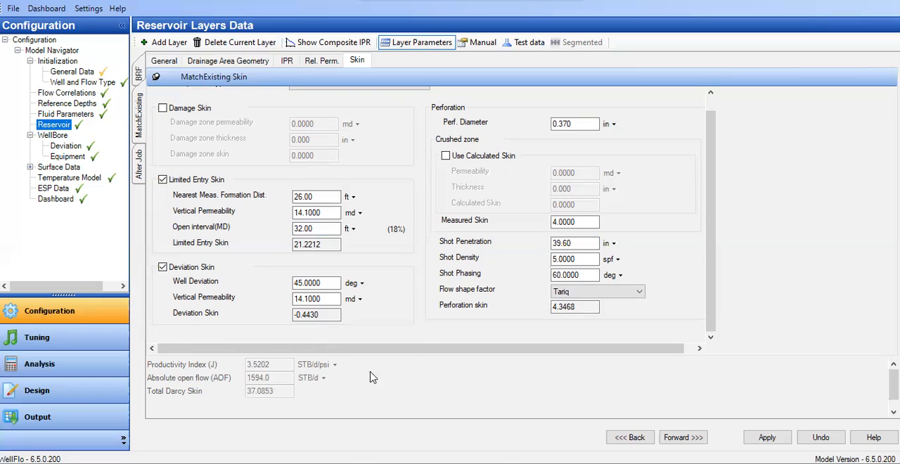
Set the MatchExisting layer's measured crushed-zone skin to 5 in the perforation data, briefly checking the layer's general parameters
click(583, 222)
drag(563, 222, 508, 229)
key(BackSpace)
key(Delete)
key(Delete)
key(Delete)
click(164, 62)
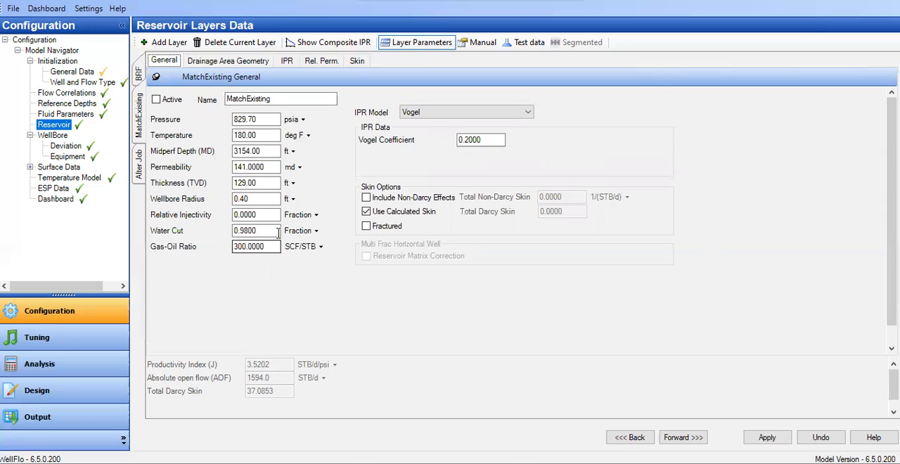
click(362, 66)
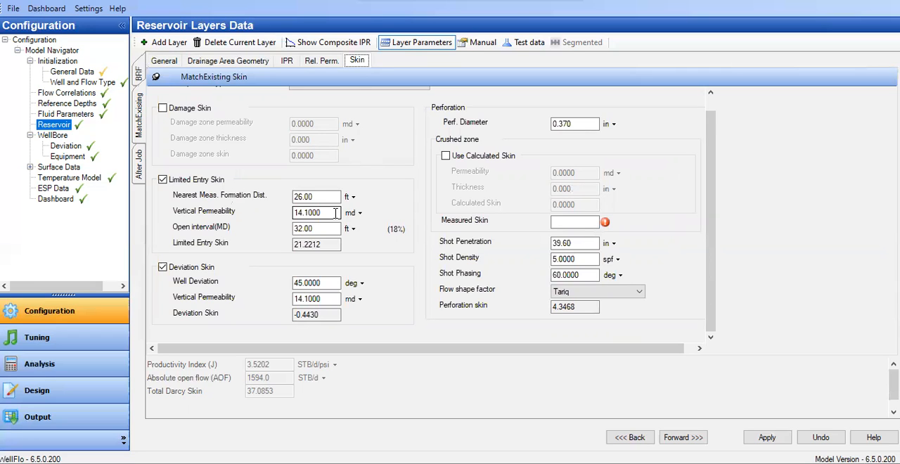
click(578, 222)
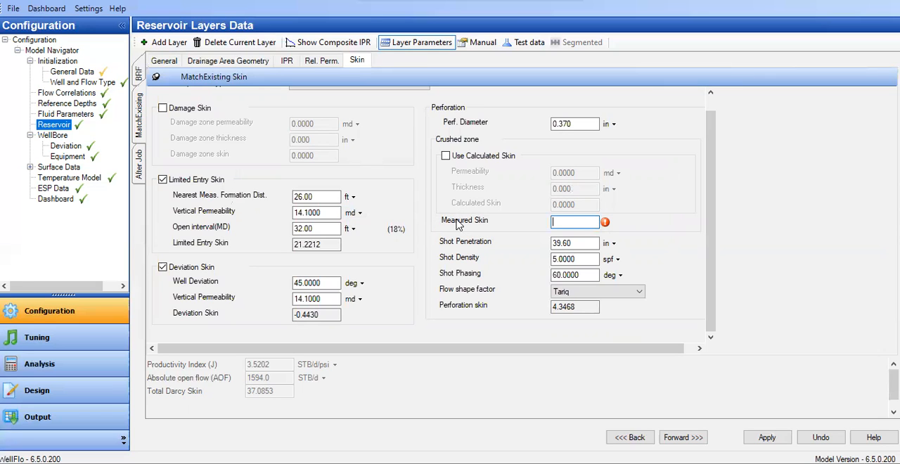
text(3)
key(BackSpace)
text(5)
click(587, 242)
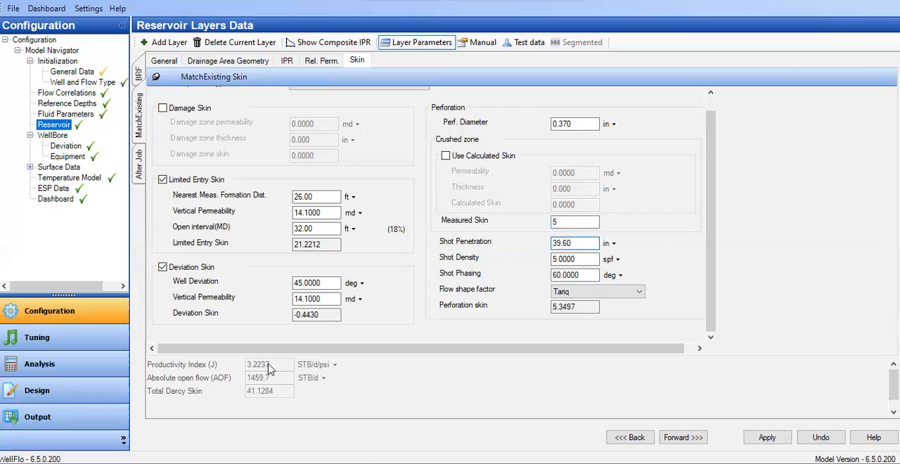
Save the model, applying the pending changes to the reservoir layer form
click(13, 9)
click(53, 70)
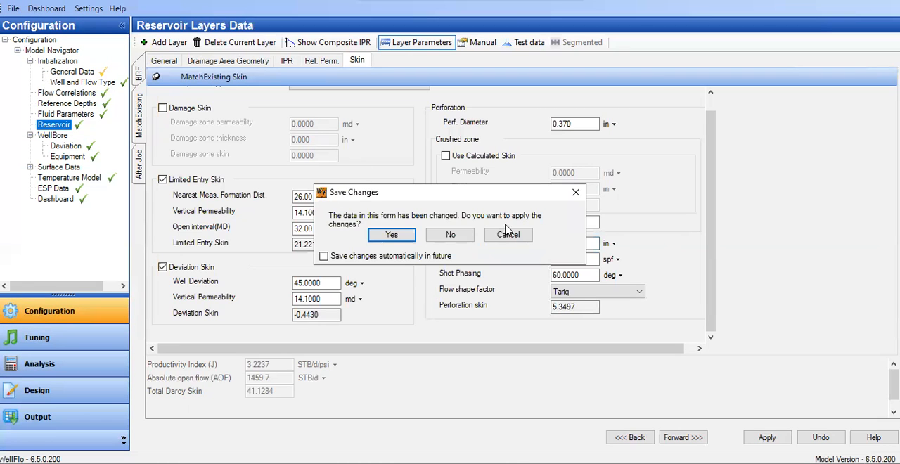
click(399, 235)
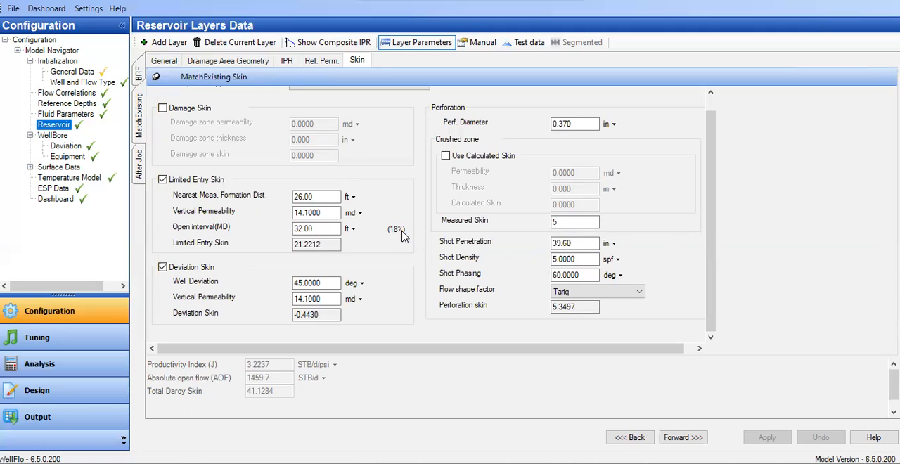
Recheck the MatchExisting measured skin and shot penetration, return to the layer's general parameters and save the model again
click(583, 224)
click(583, 225)
click(571, 243)
click(568, 223)
click(167, 67)
click(13, 9)
click(41, 71)
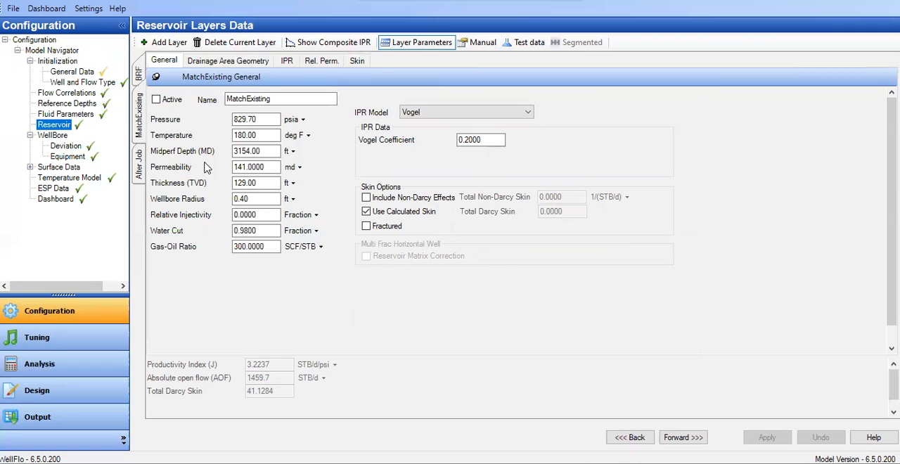
Switch to the After Job layer, saving the MatchExisting changes, and examine its pressure, temperature, permeability, thickness and gas-oil ratio
click(141, 176)
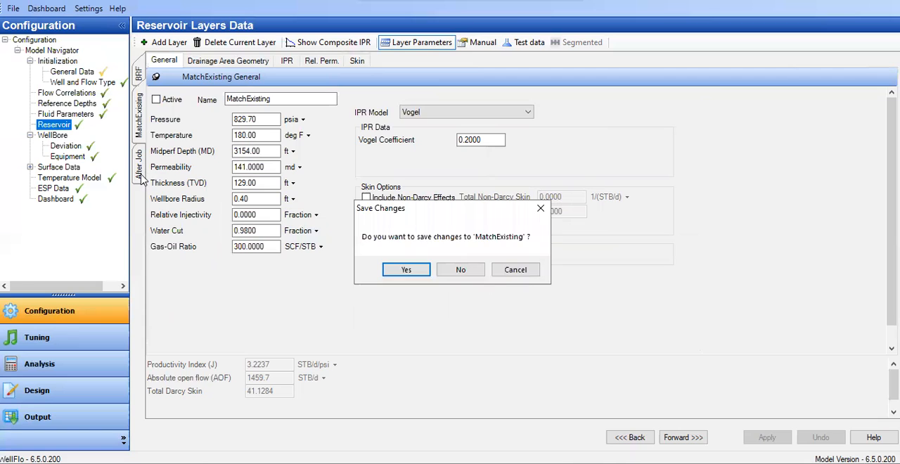
click(408, 269)
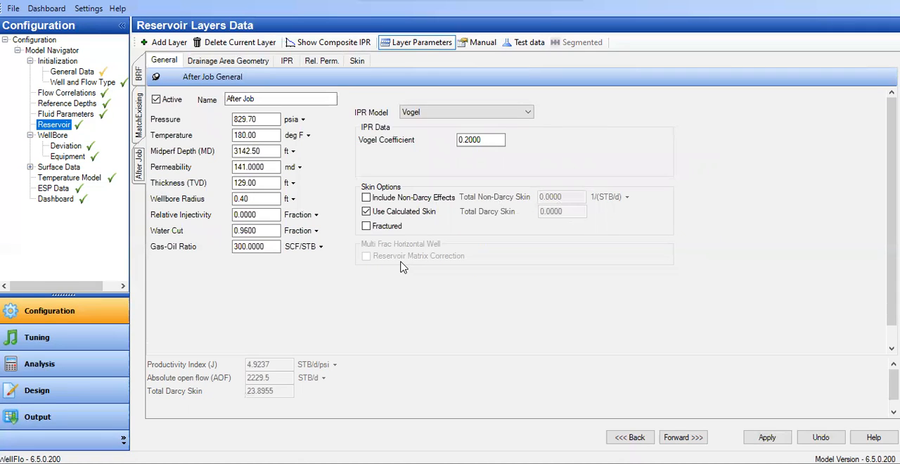
click(270, 100)
click(257, 121)
click(259, 122)
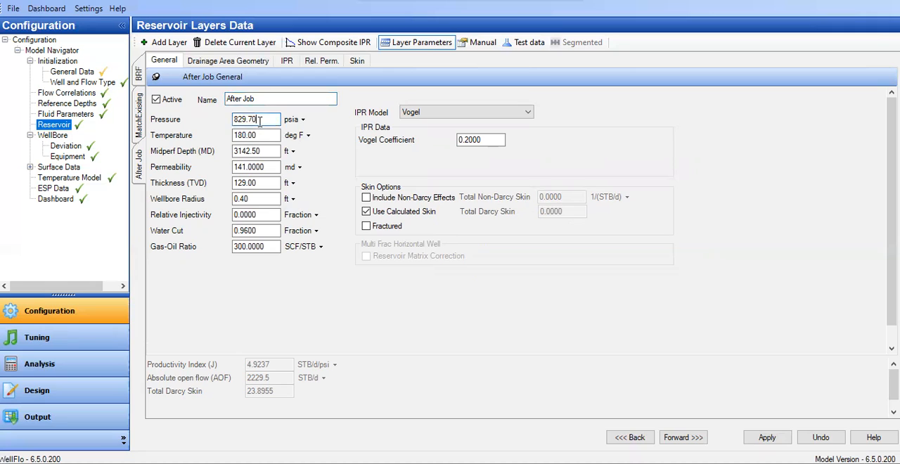
click(254, 135)
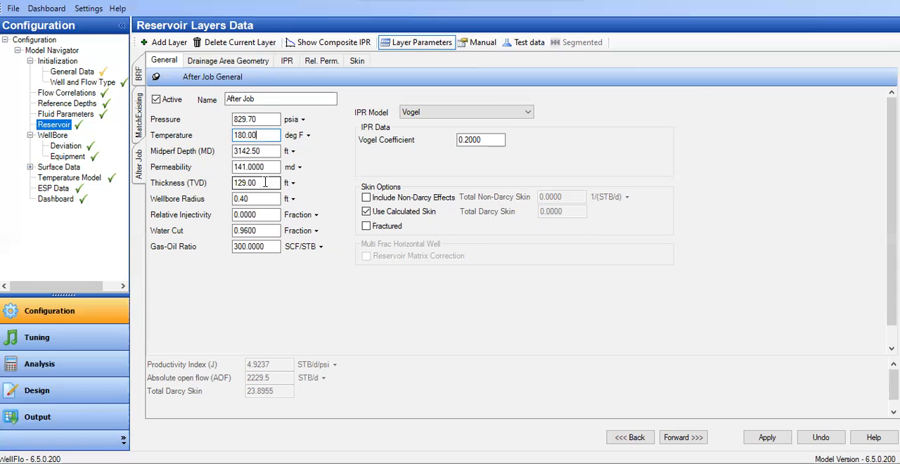
click(252, 168)
click(265, 183)
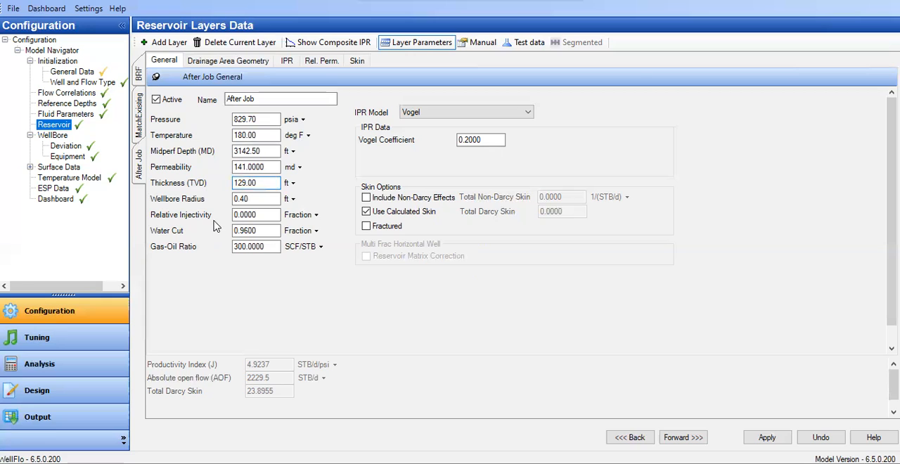
click(253, 247)
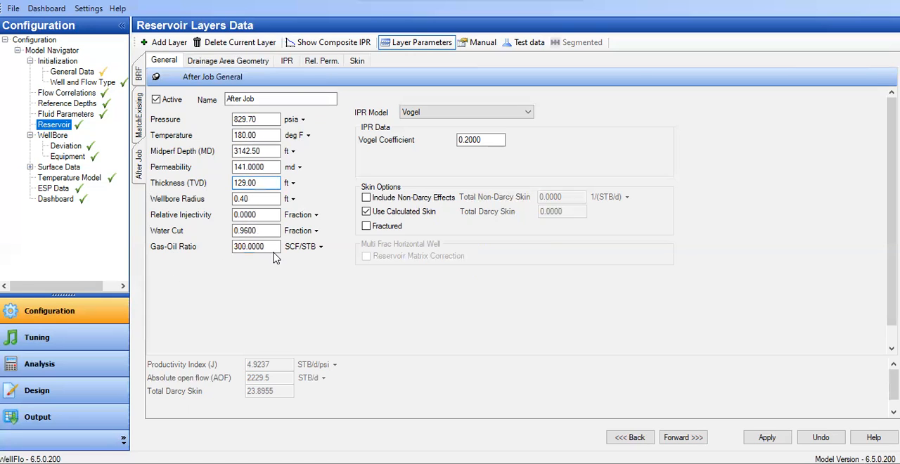
Change the unit of the After Job layer's equivalent drainage radius to m in the drainage area geometry
click(247, 62)
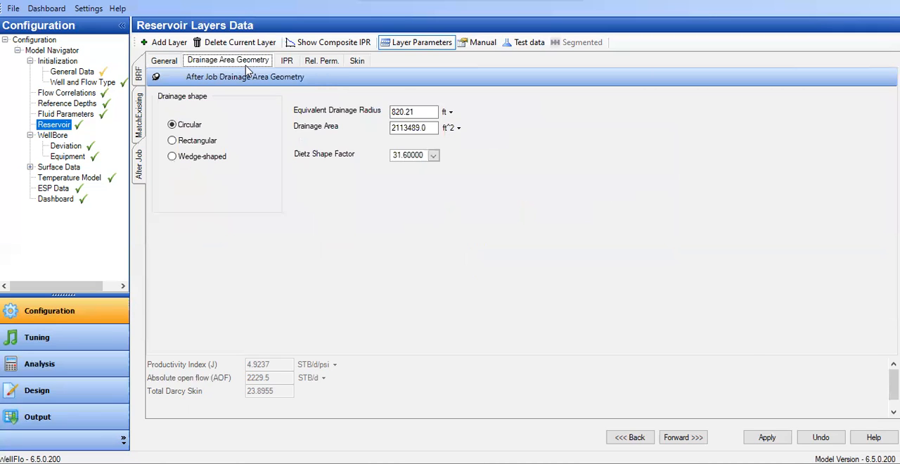
click(451, 112)
click(439, 160)
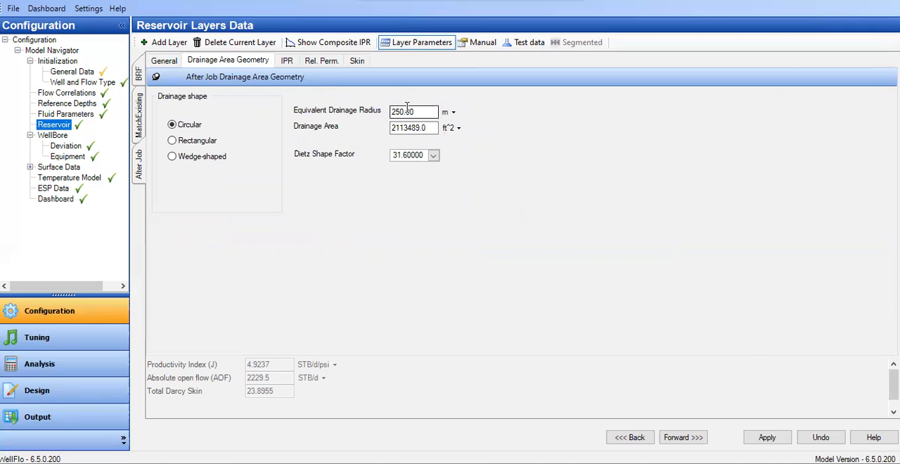
Examine the After Job layer's skin data, enlarging the form area and checking the limited entry nearest formation distance
click(357, 61)
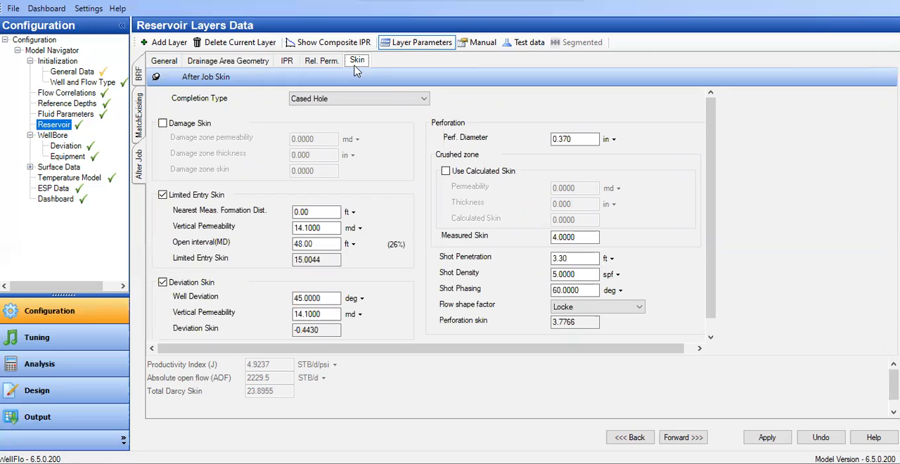
drag(394, 355, 395, 370)
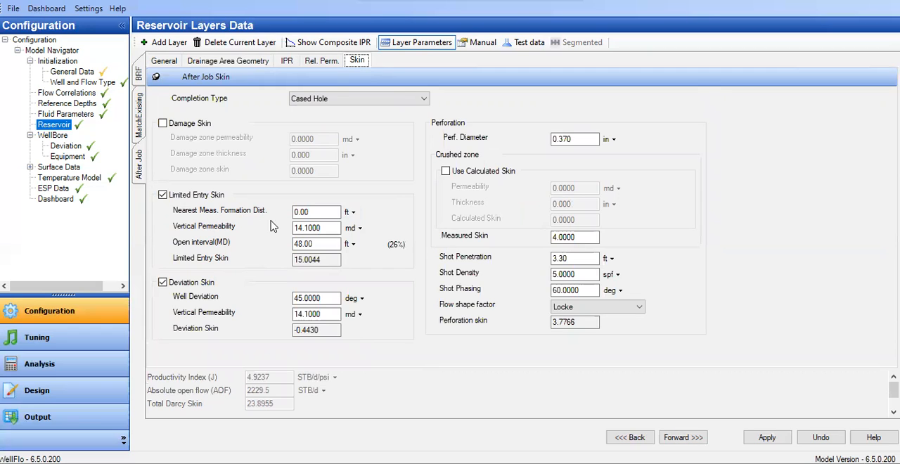
click(323, 211)
drag(293, 206, 249, 211)
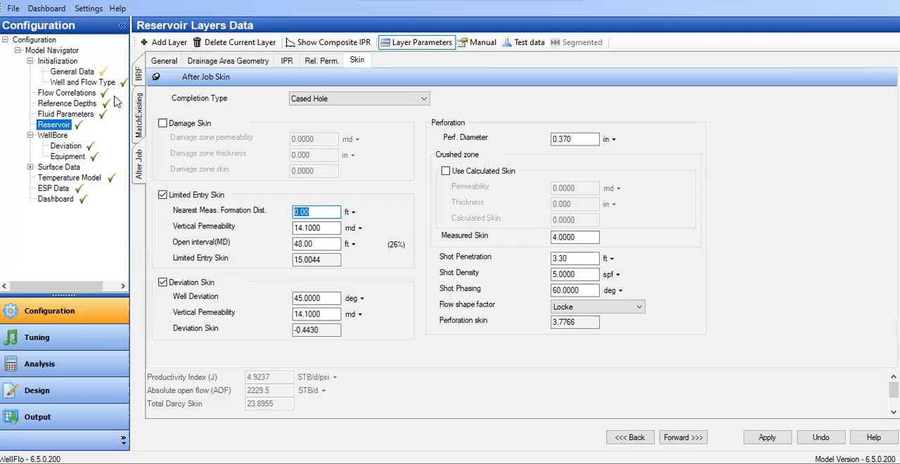
Compare the MatchExisting layer's limited entry skin with that of After Job, saving layer changes when switching, and return to After Job
click(144, 128)
click(400, 271)
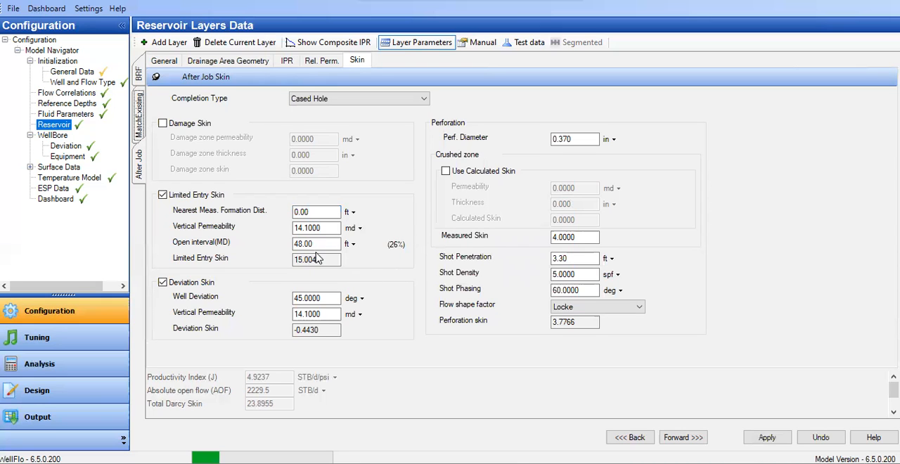
click(357, 61)
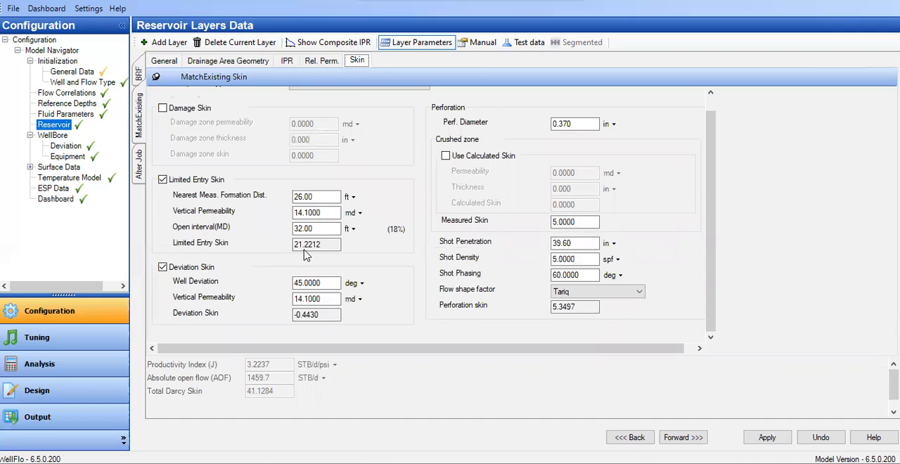
click(143, 169)
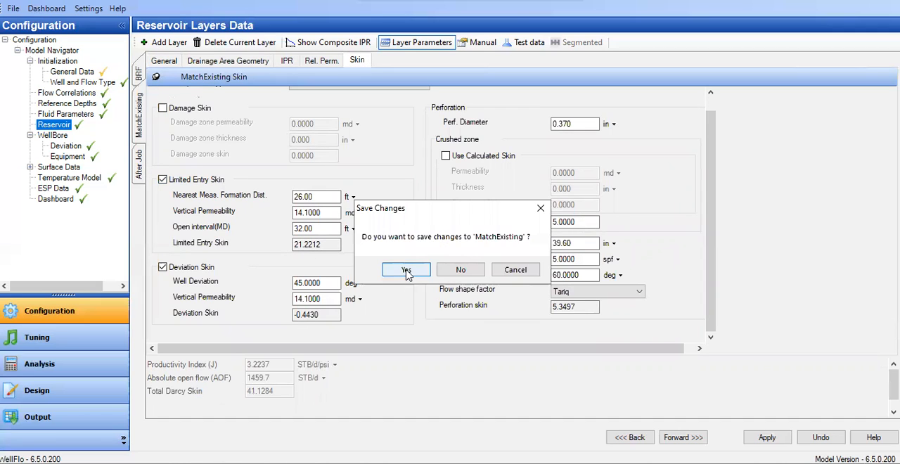
click(406, 271)
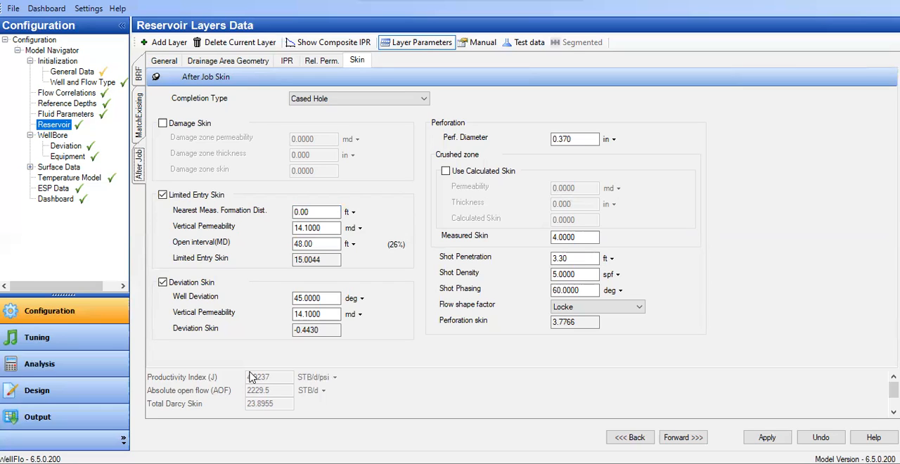
Check the After Job well deviation and perforation diameter, and change the shot penetration unit to in
click(334, 315)
click(319, 299)
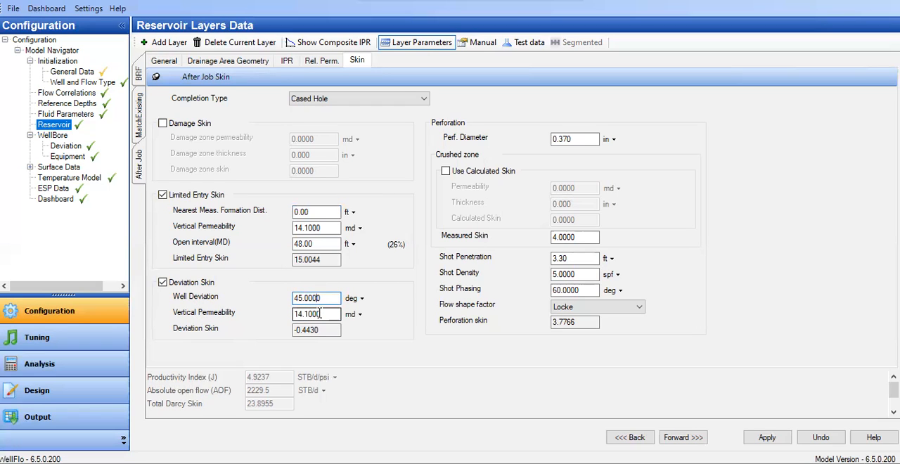
click(578, 139)
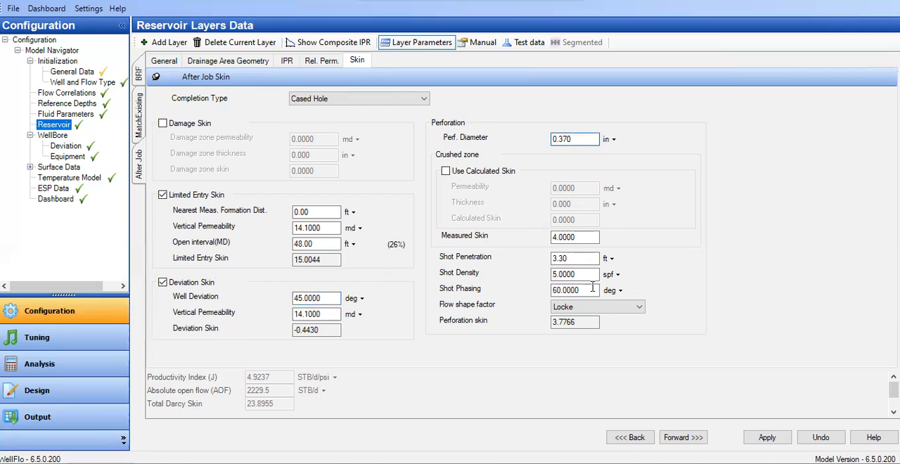
click(609, 259)
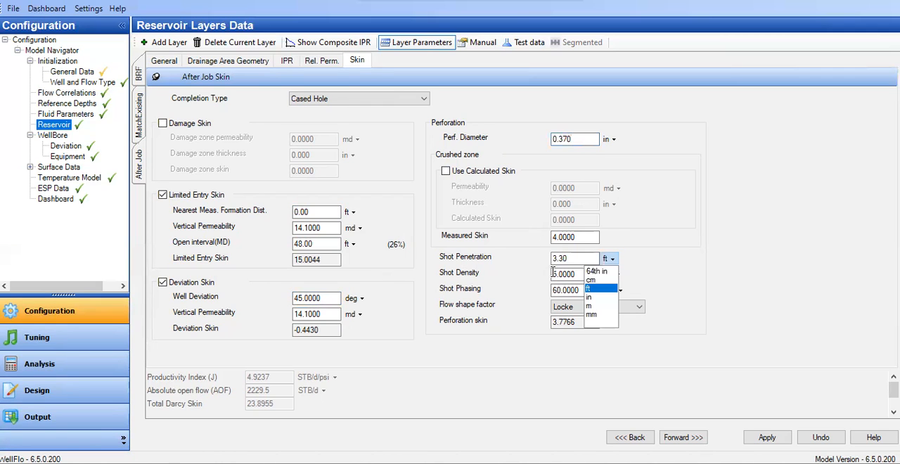
key(Down)
key(Return)
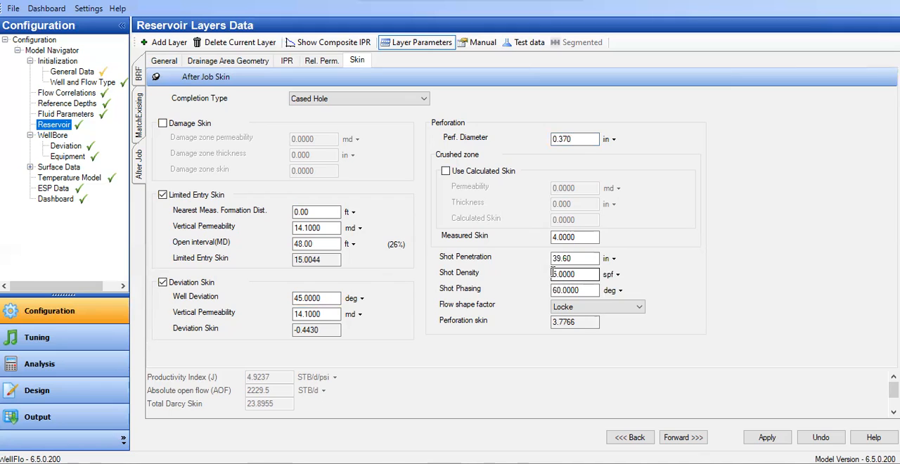
Check the After Job shot density and set the perforation's flow shape factor to Tariq
click(554, 276)
click(573, 307)
click(565, 338)
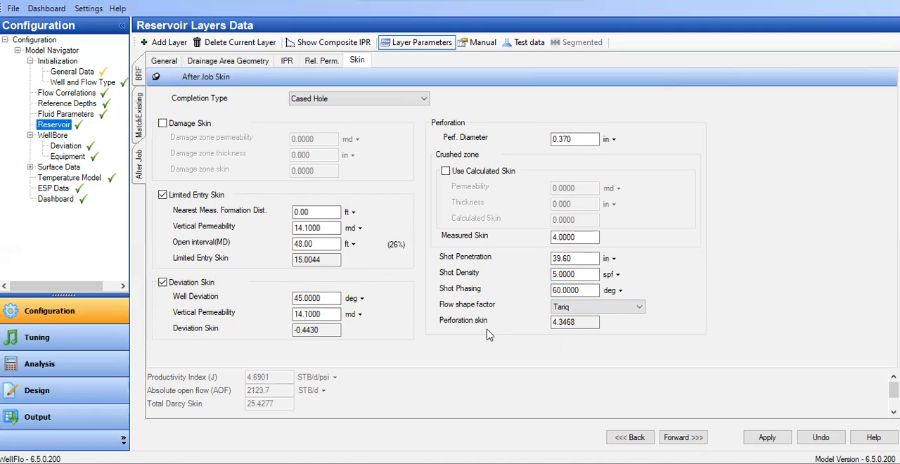
Set the measured skin of the After Job layer's perforation to 5
drag(595, 237, 461, 238)
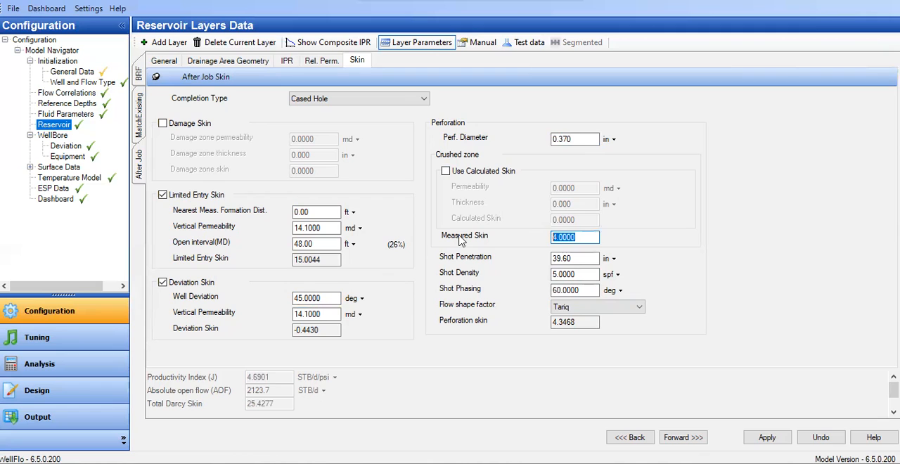
text(5)
click(580, 260)
Try a measured skin of 0 for the After Job perforation and restore it to 5
click(564, 238)
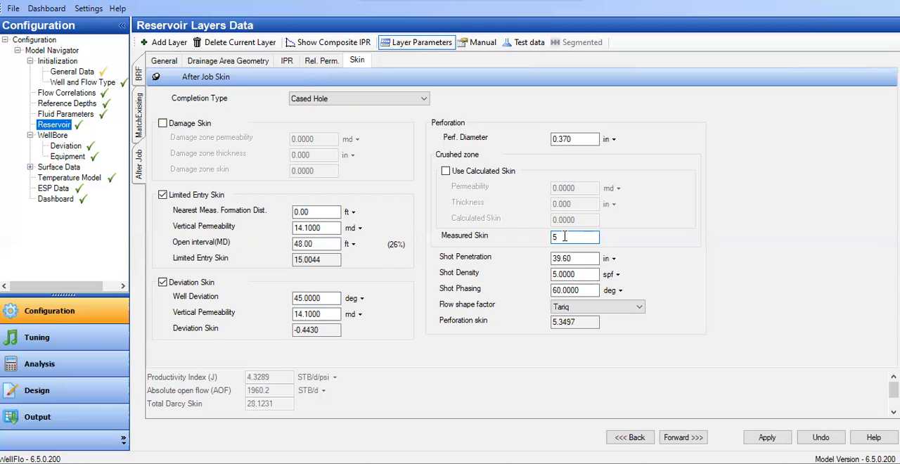
key(BackSpace)
text(0)
click(576, 259)
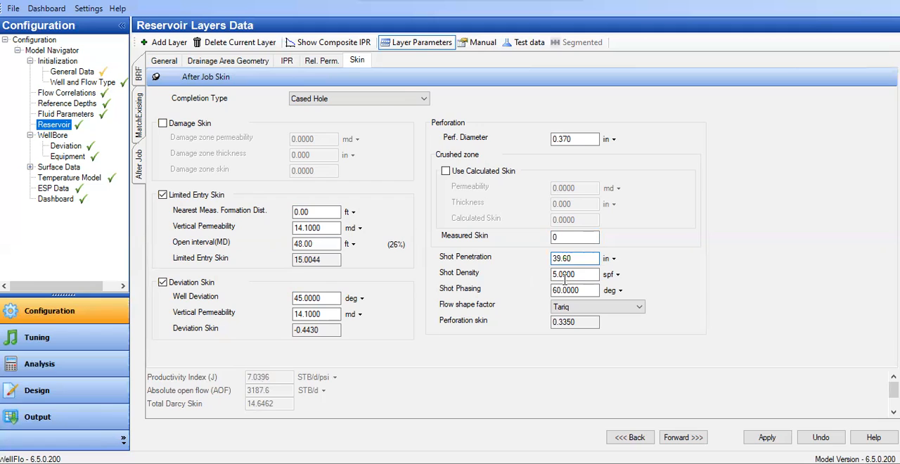
double_click(575, 238)
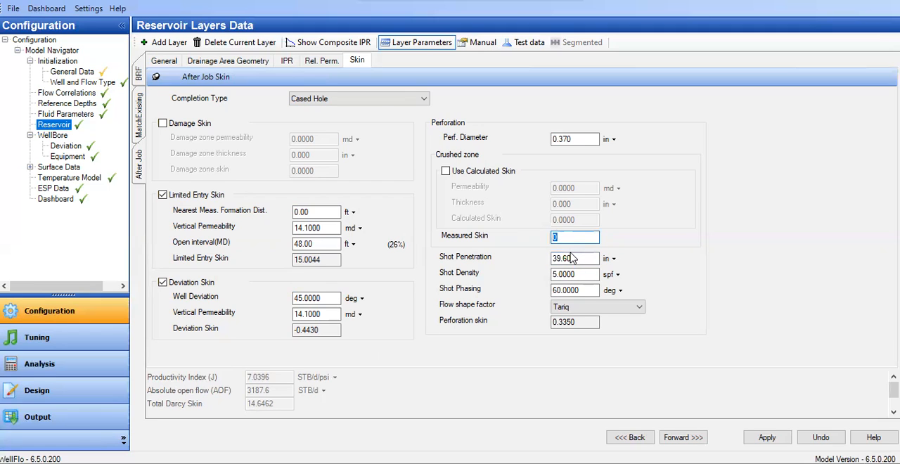
text(5)
double_click(582, 262)
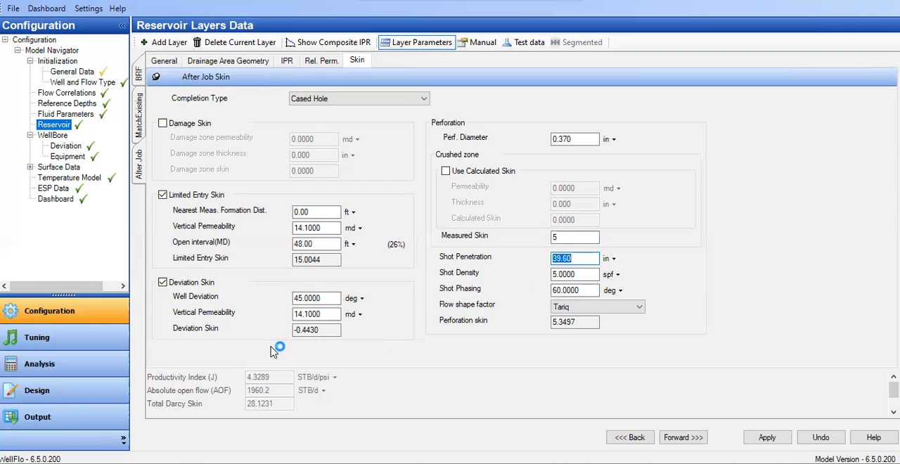
Compare After Job's limited entry skin inputs with those of MatchExisting, saving both layers' changes when switching, and return to After Job
click(324, 212)
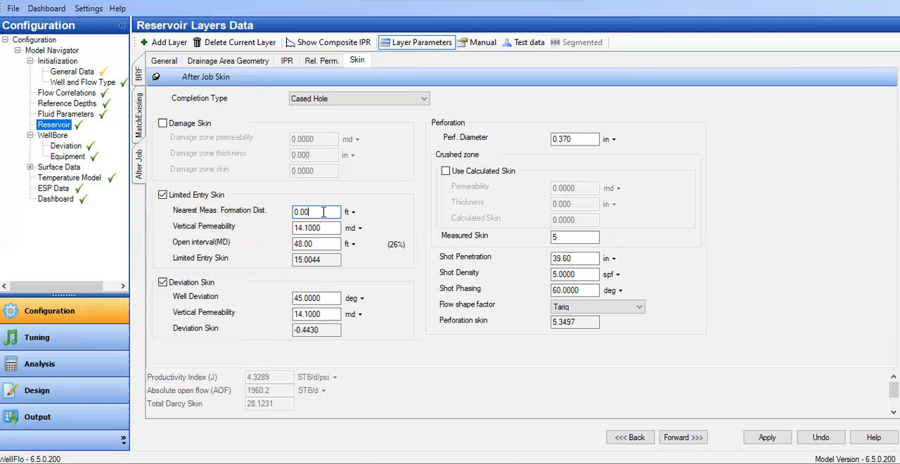
click(579, 237)
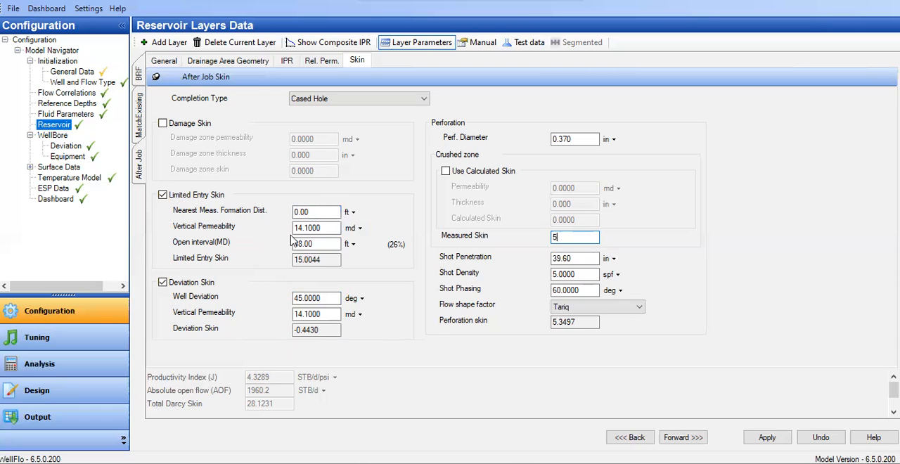
click(137, 134)
click(401, 269)
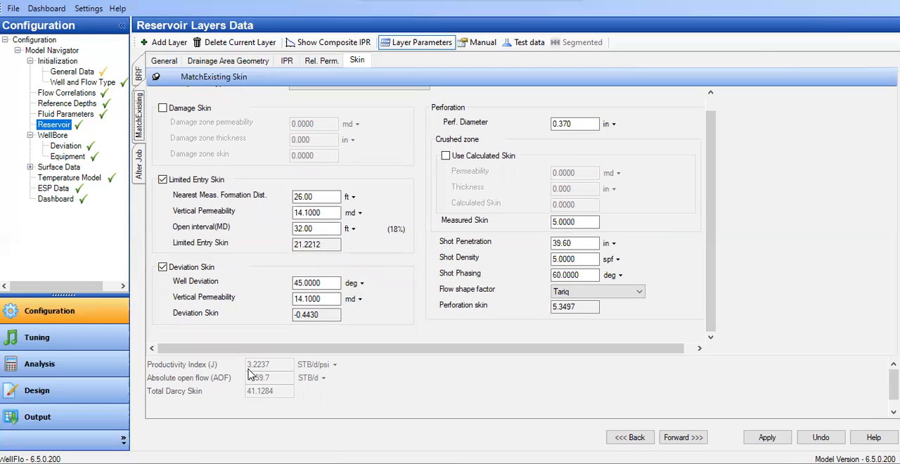
click(142, 171)
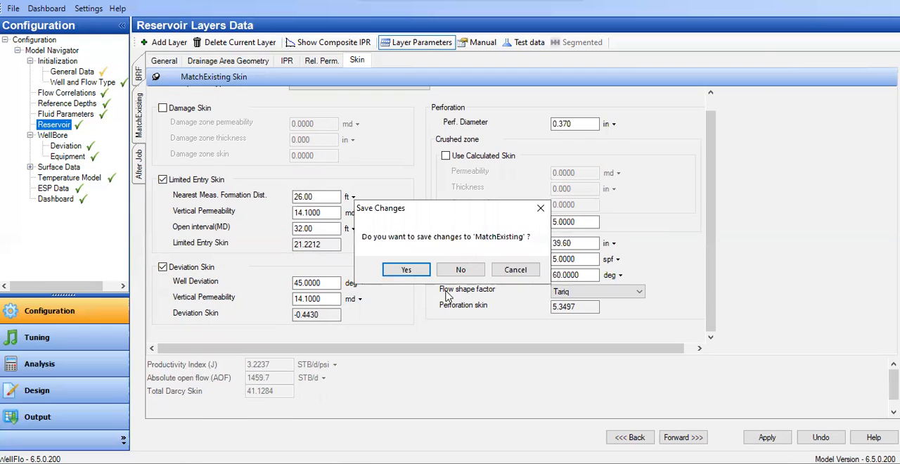
click(416, 272)
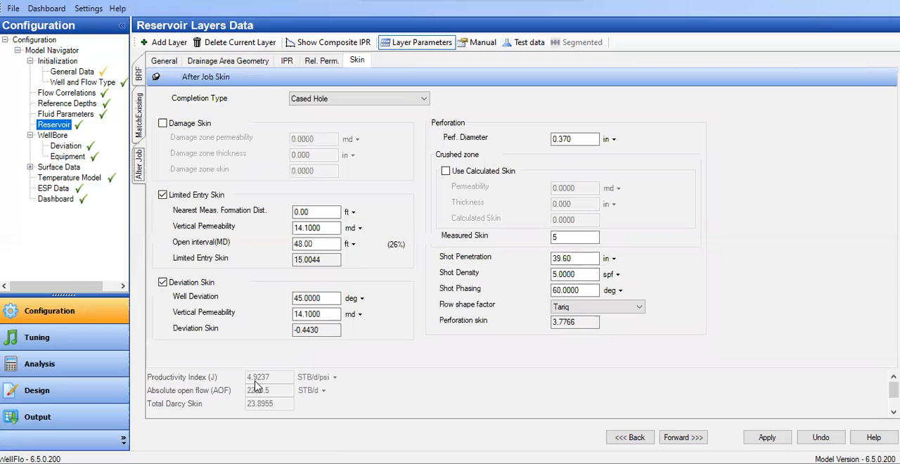
Save the model and apply the pending changes to the reservoir layers form
click(13, 8)
click(30, 86)
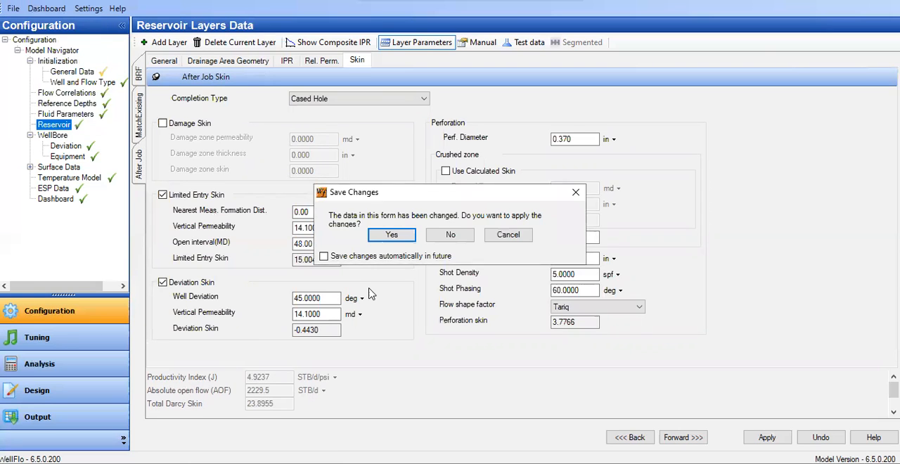
click(392, 243)
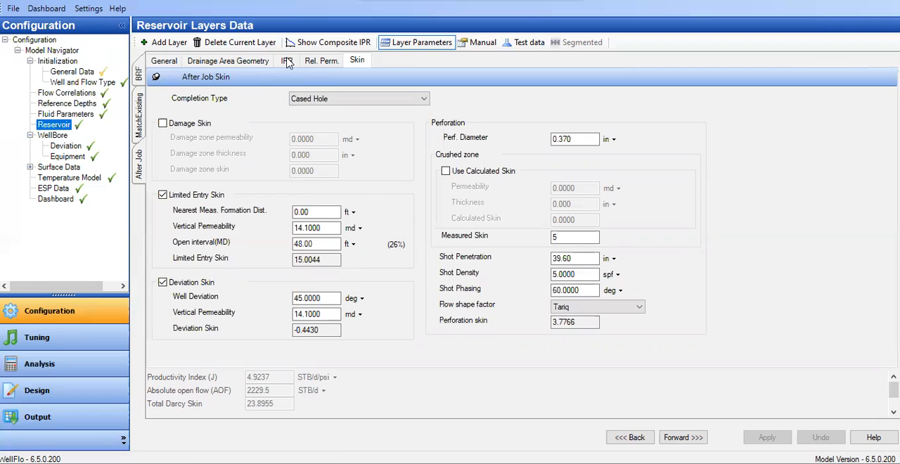
Display the composite IPR plot and compare the layer curves, briefly returning to the layer data
click(311, 50)
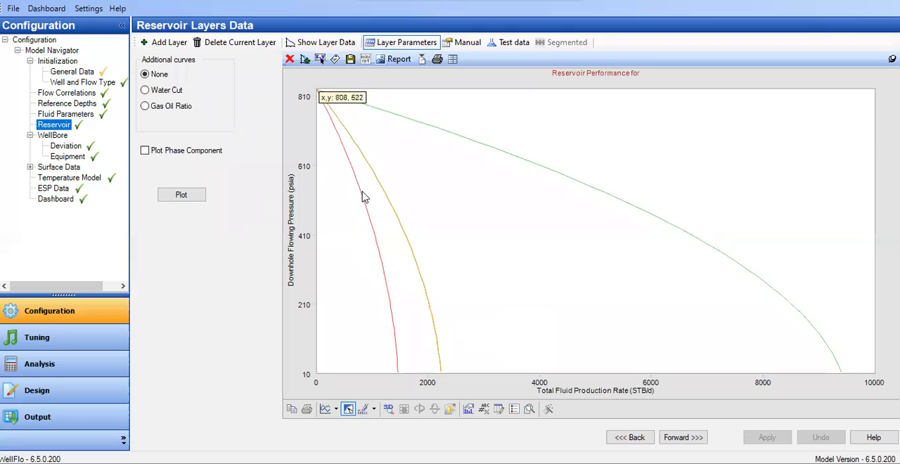
click(384, 280)
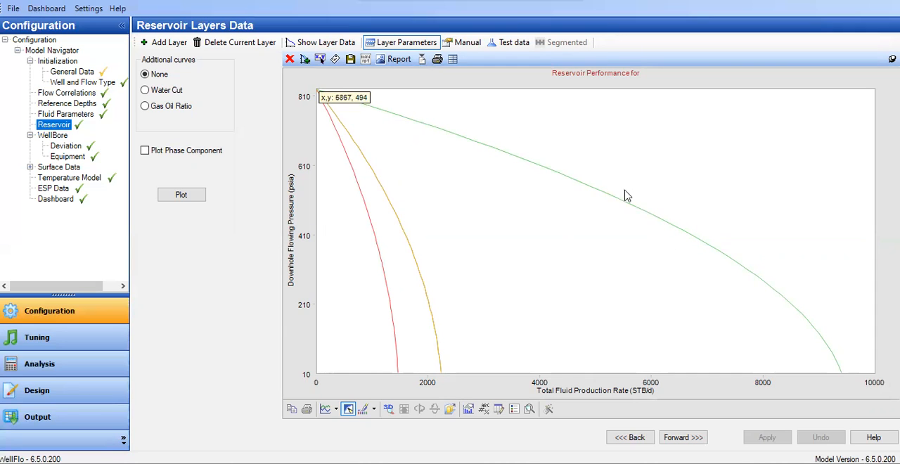
click(301, 42)
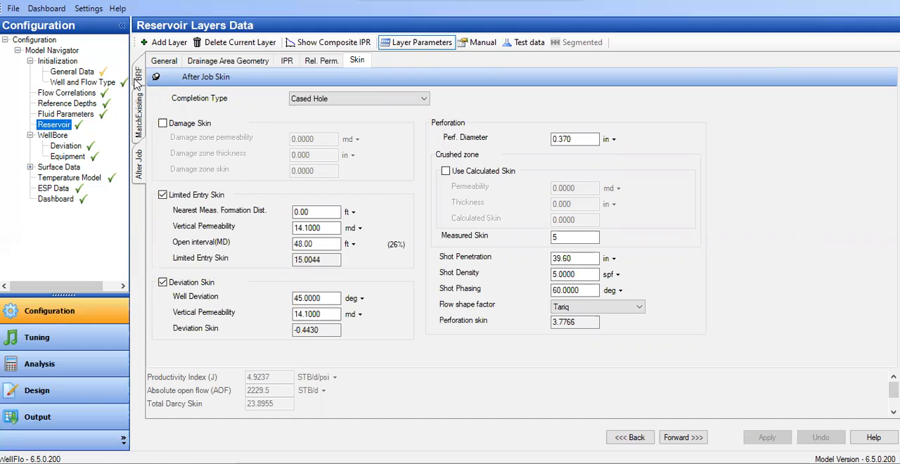
click(353, 44)
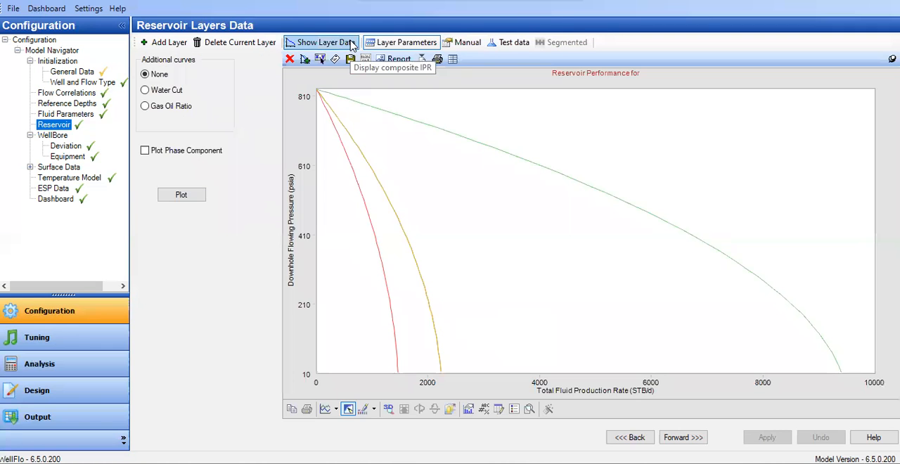
Color the BRF layer's IPR curve white to hide it and show the plot legend
click(629, 208)
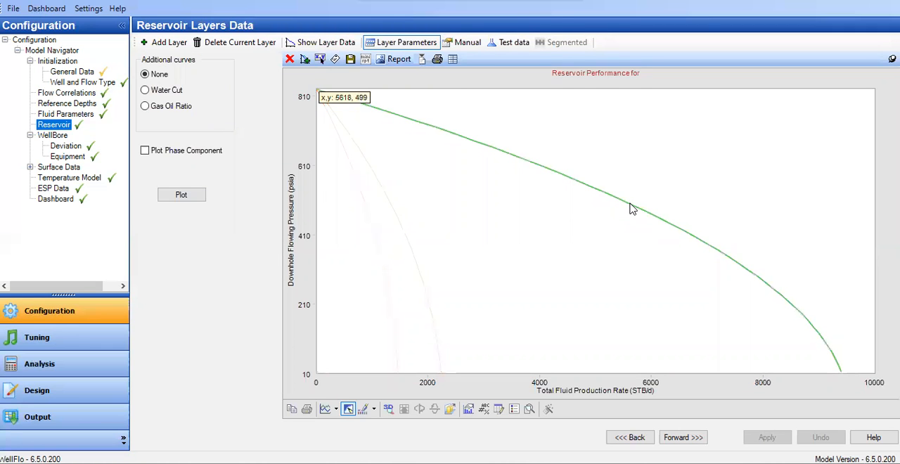
right_click(630, 209)
mouse_move(679, 262)
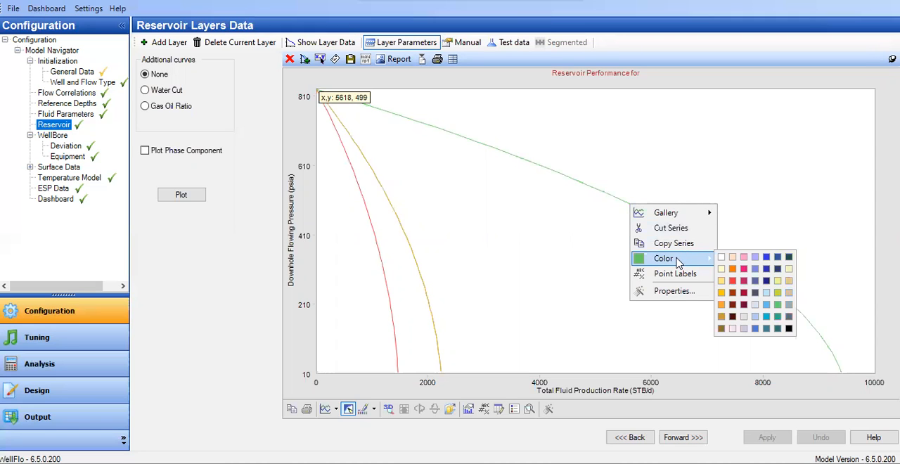
click(722, 258)
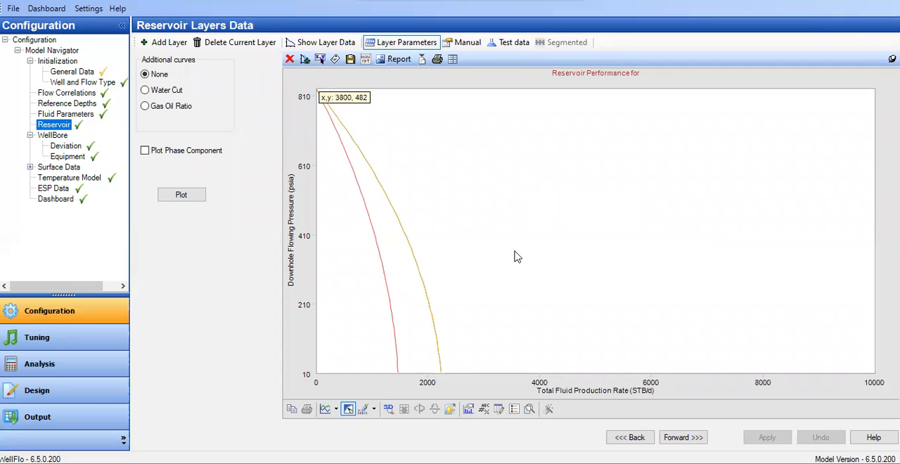
click(514, 409)
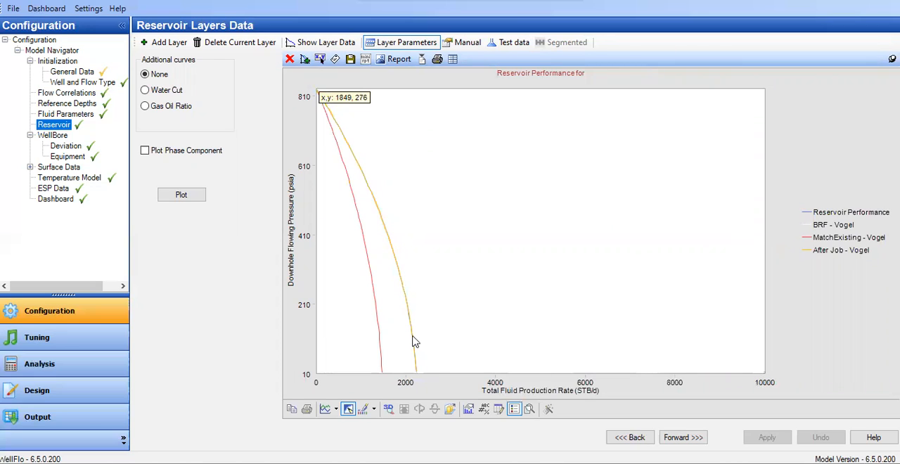
Set the composite IPR plot's X axis maximum to 3000 and its step to 500
right_click(407, 383)
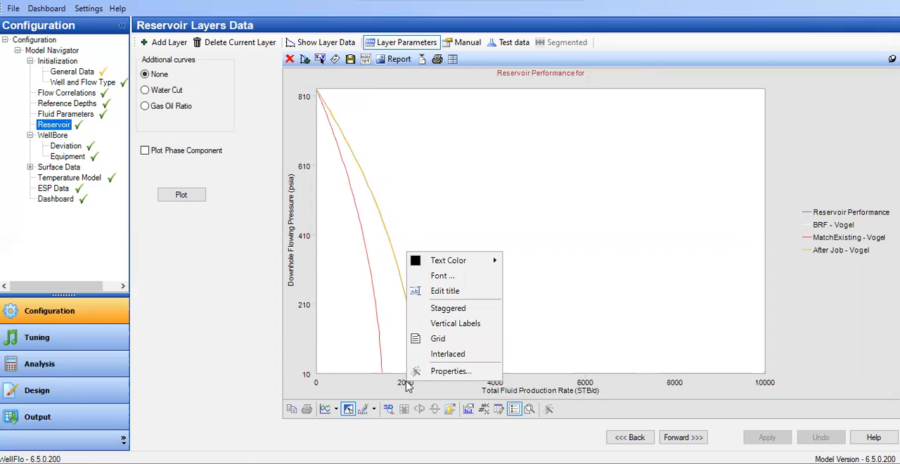
click(440, 372)
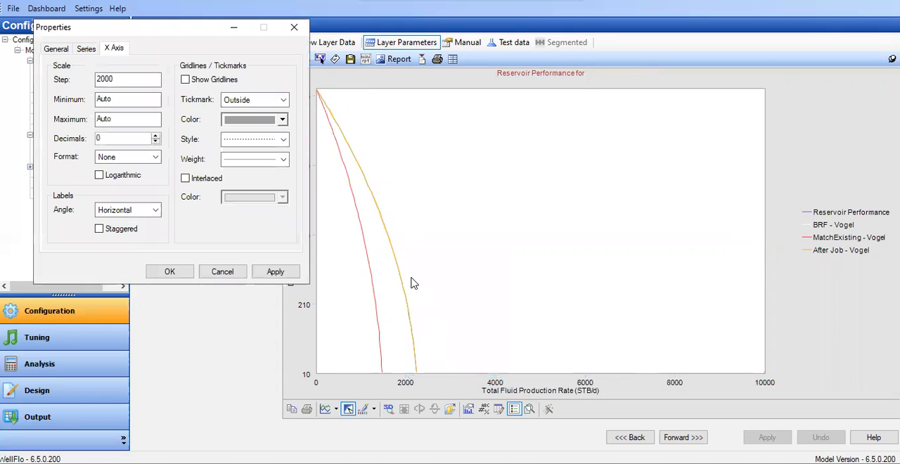
drag(127, 121, 61, 121)
text(3000)
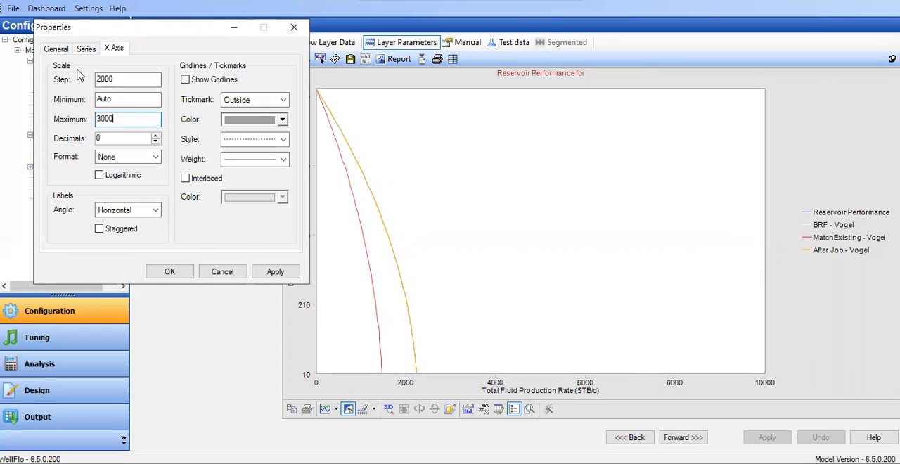
drag(136, 79, 30, 76)
text(500)
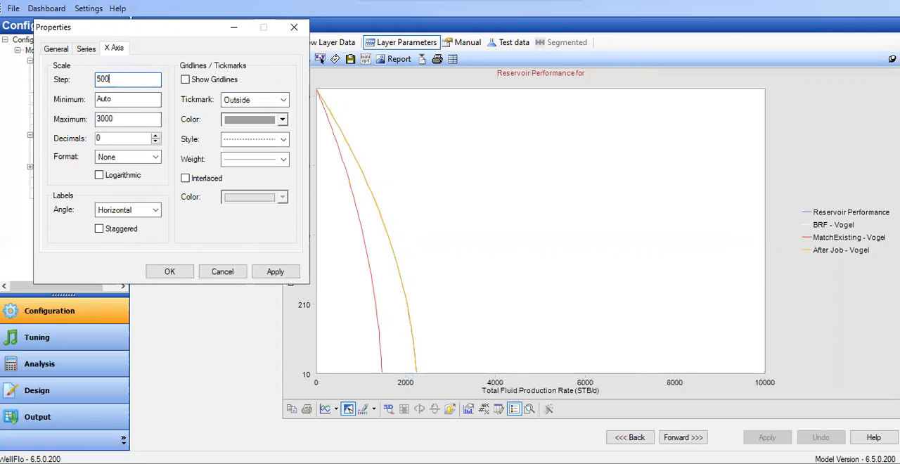
click(266, 271)
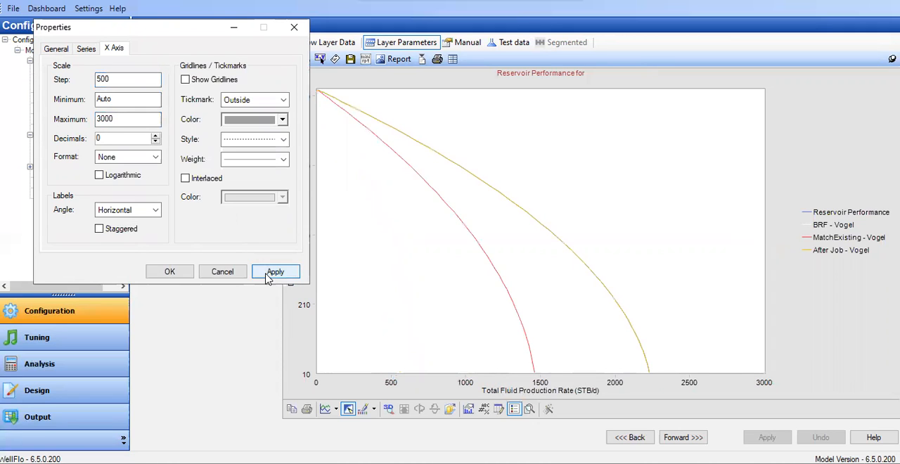
click(189, 273)
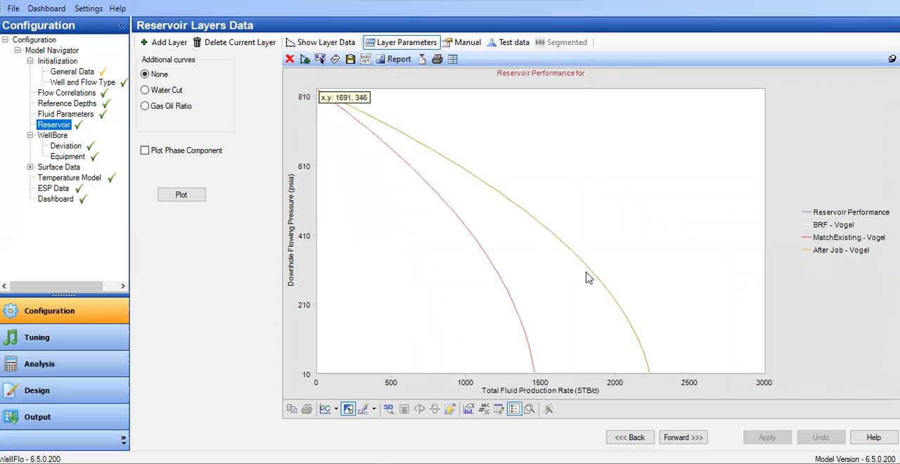
Reduce the composite IPR plot's X axis maximum to 2500
right_click(689, 387)
click(696, 377)
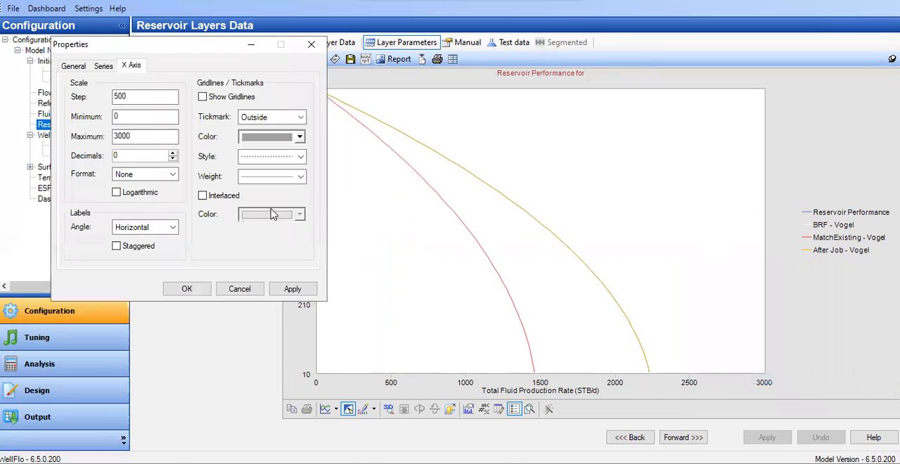
drag(133, 135, 73, 132)
text(2500)
click(292, 289)
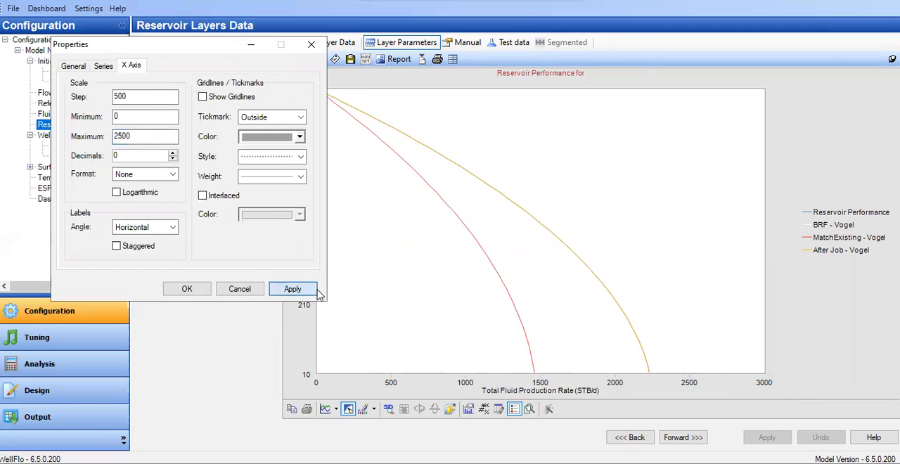
click(200, 289)
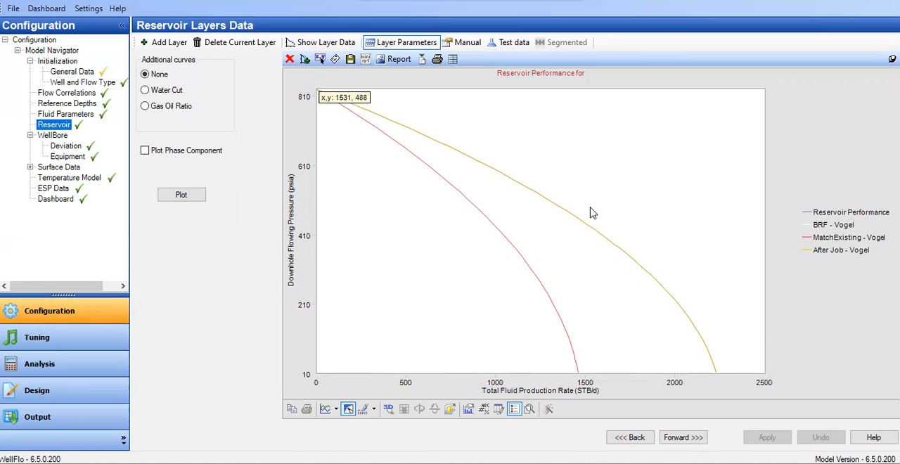
Calculate the operating point in the Analysis section and display the inflow/outflow curves
click(61, 365)
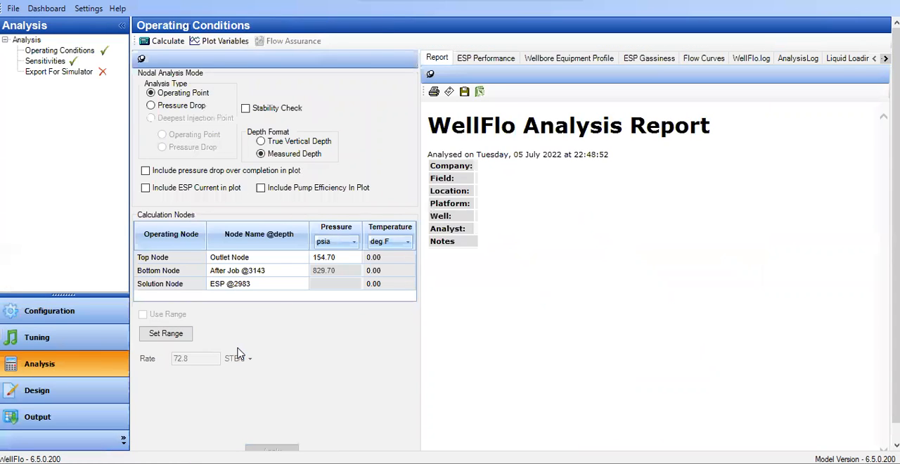
click(156, 41)
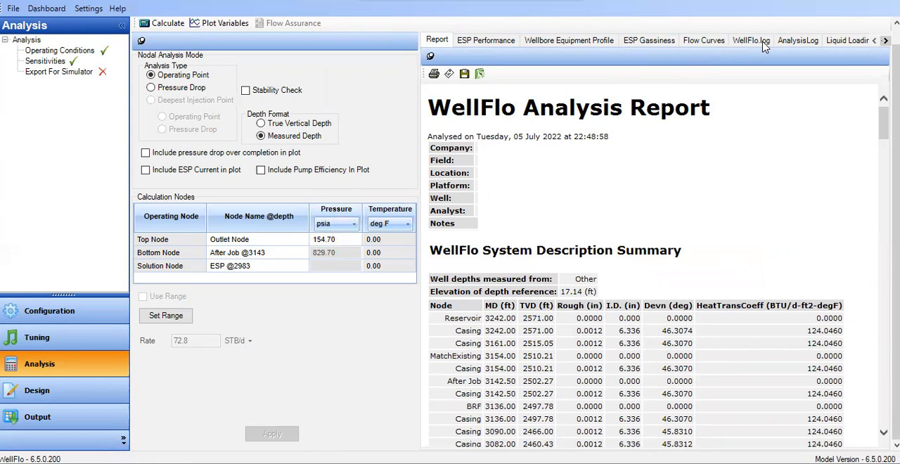
click(715, 42)
click(323, 243)
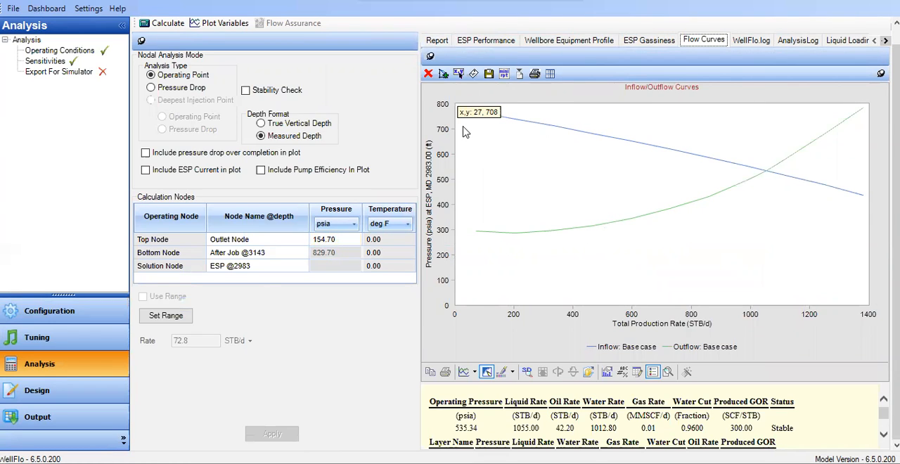
Change the color of the base case inflow curve to a stronger blue
click(710, 161)
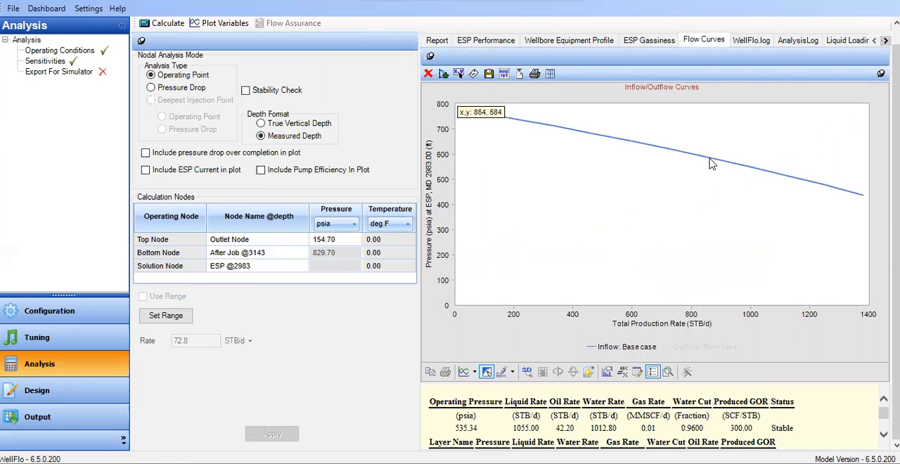
right_click(710, 162)
mouse_move(756, 213)
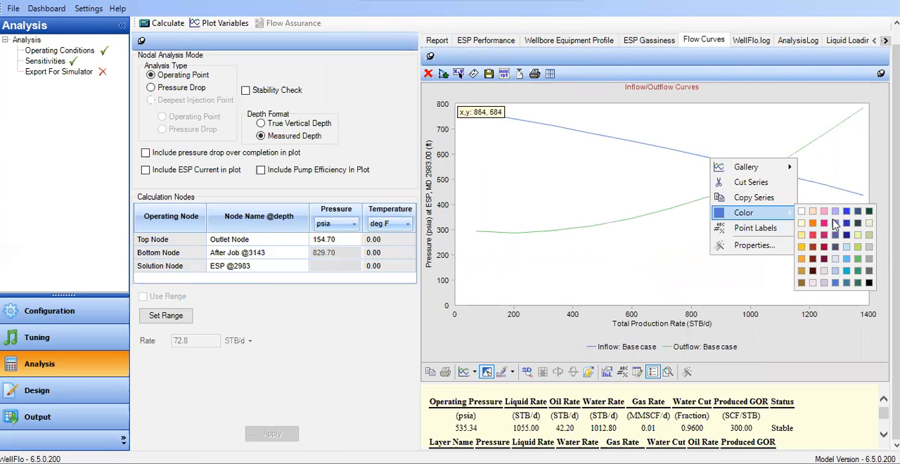
mouse_move(788, 216)
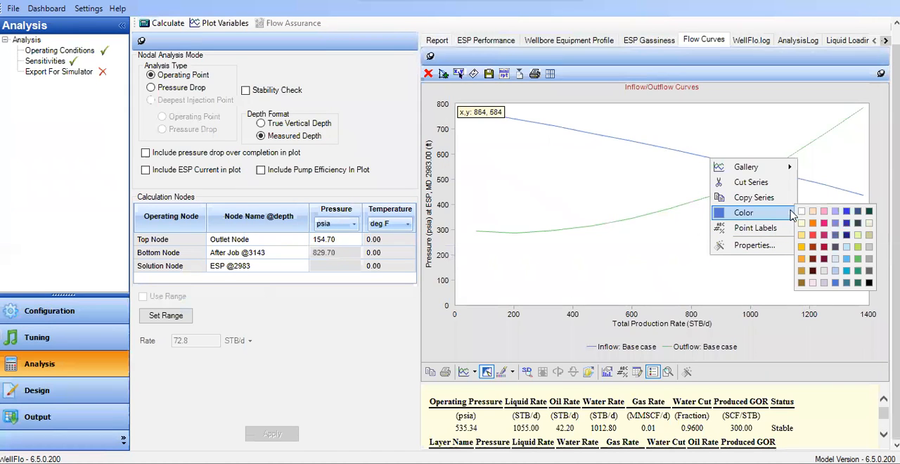
click(847, 213)
Enlarge the inflow/outflow chart by widening the results area and shrinking the operating point results table beneath the plot
right_click(728, 191)
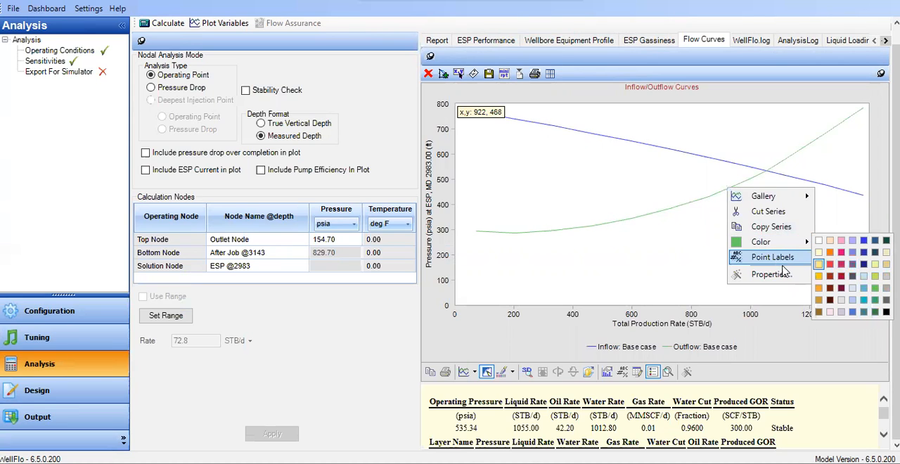
click(606, 255)
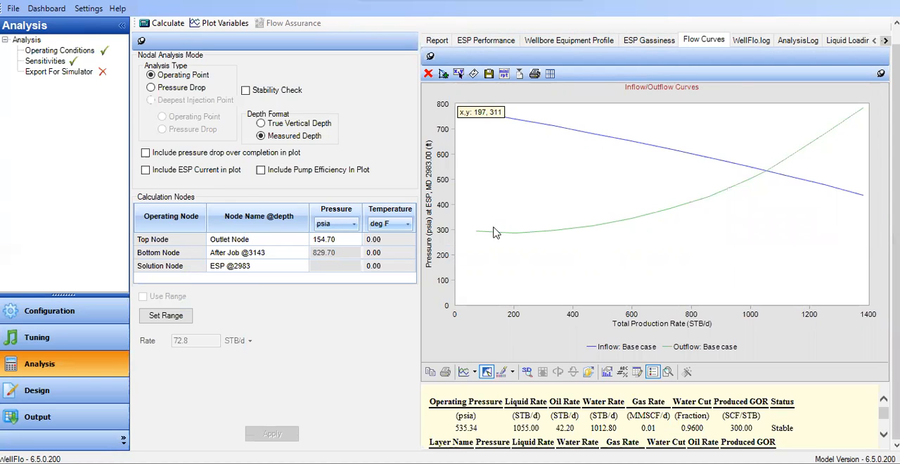
drag(418, 161, 283, 137)
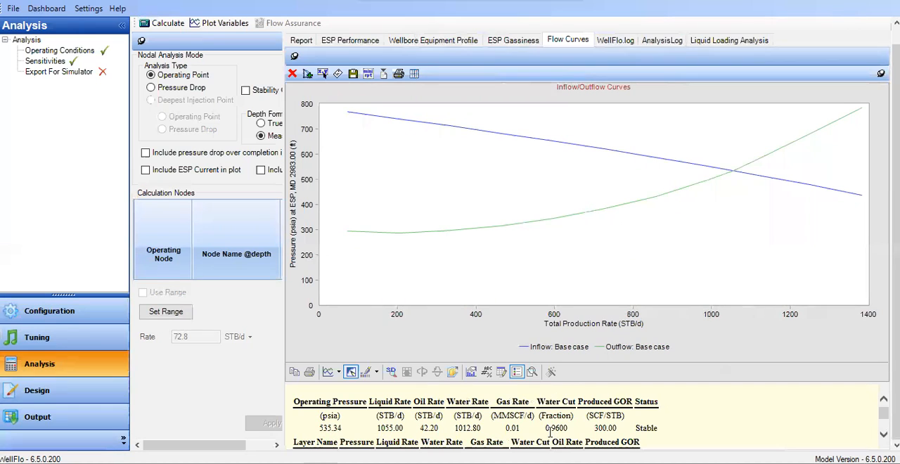
scroll(557, 422, down, 3)
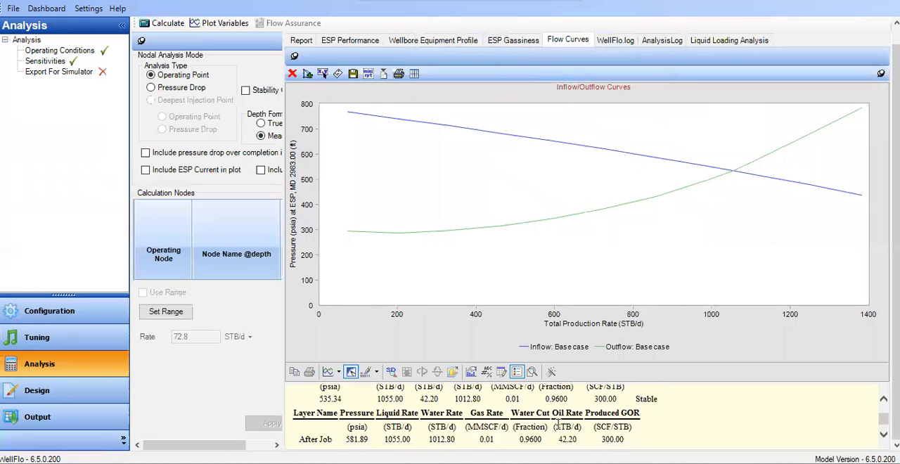
drag(620, 383, 630, 429)
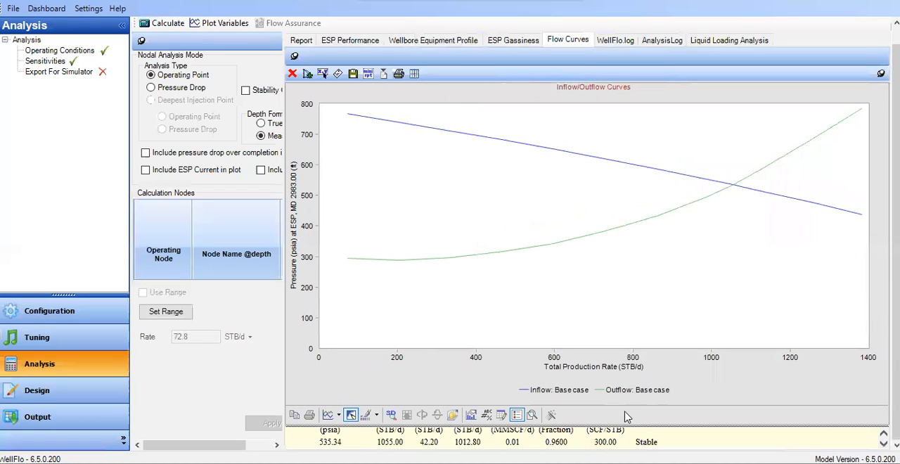
right_click(661, 173)
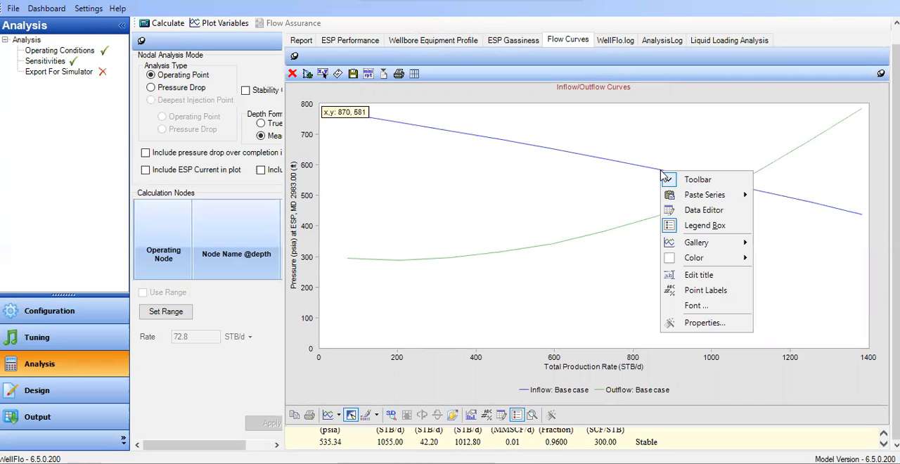
right_click(657, 170)
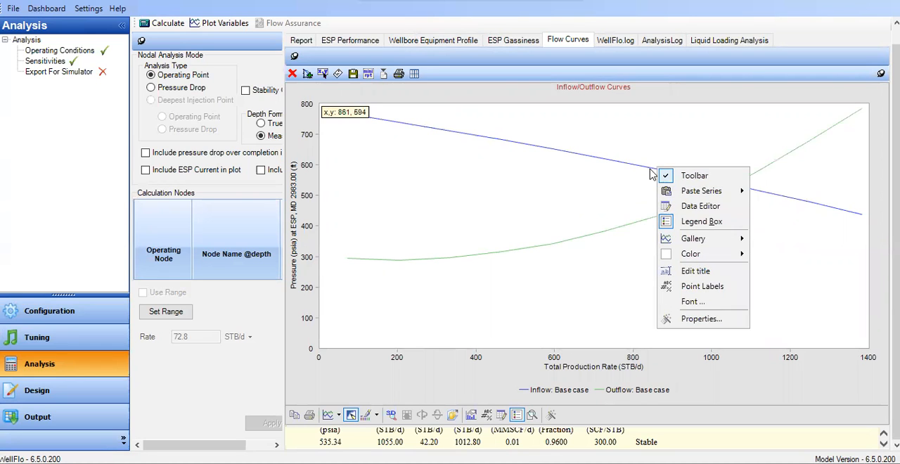
click(649, 171)
right_click(648, 173)
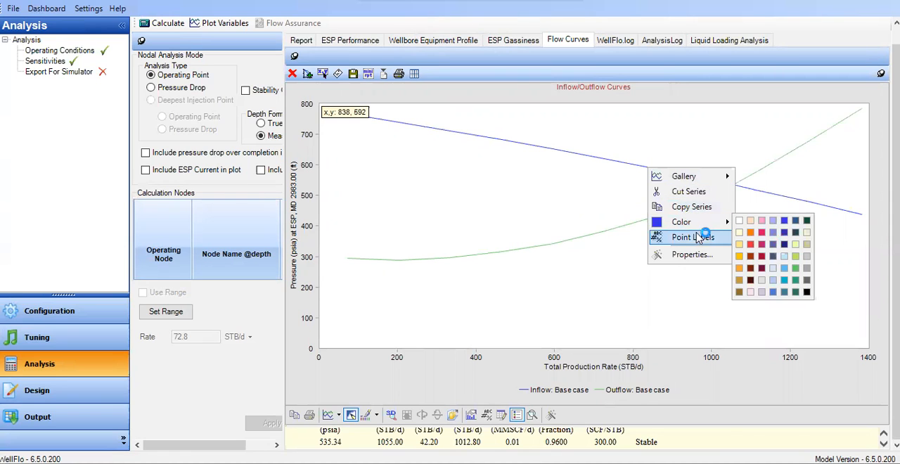
click(697, 255)
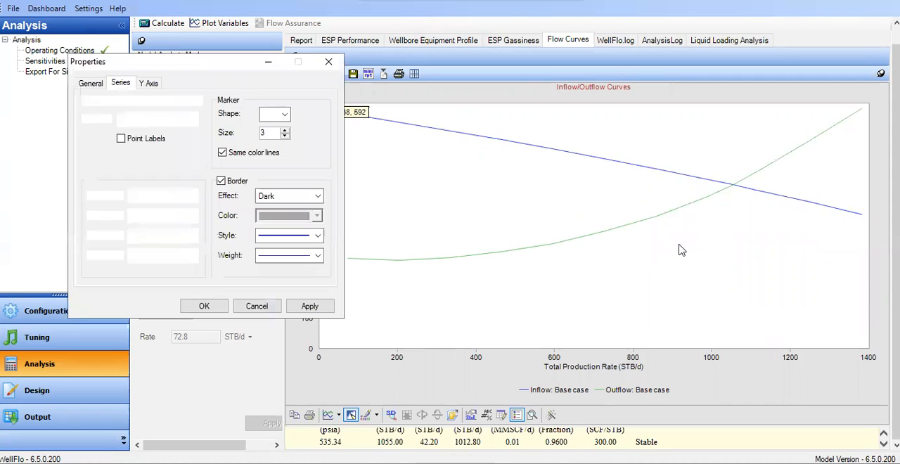
click(318, 257)
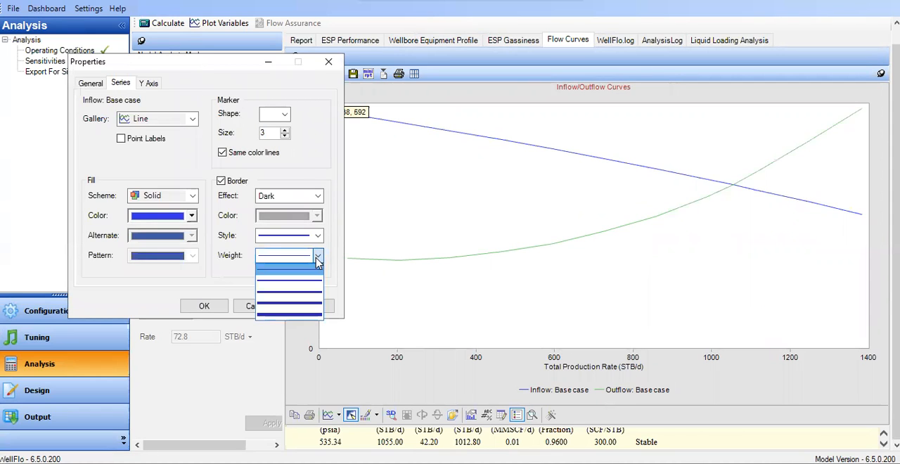
click(331, 64)
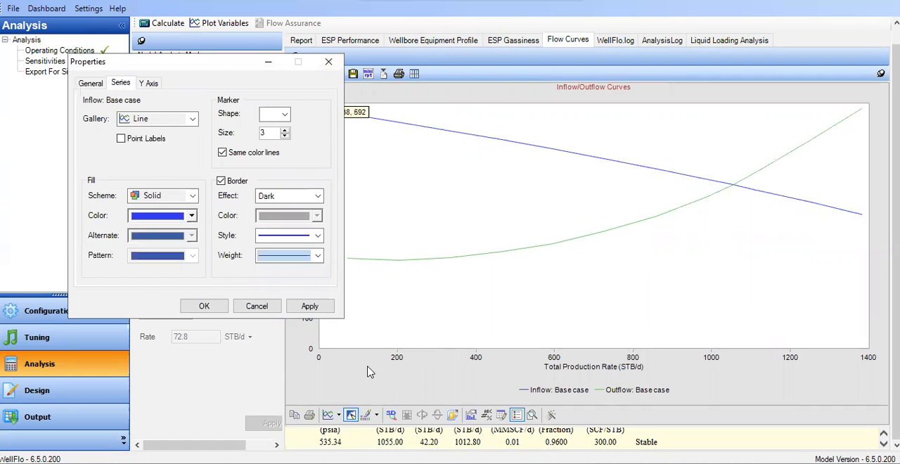
click(257, 306)
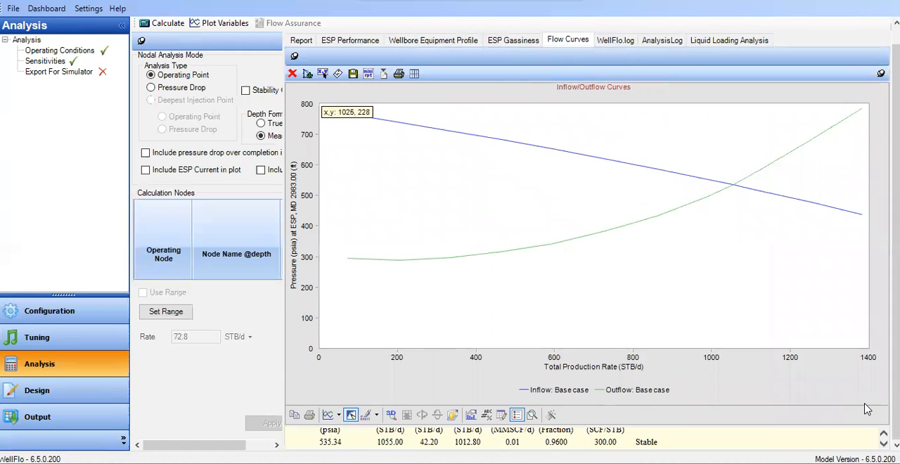